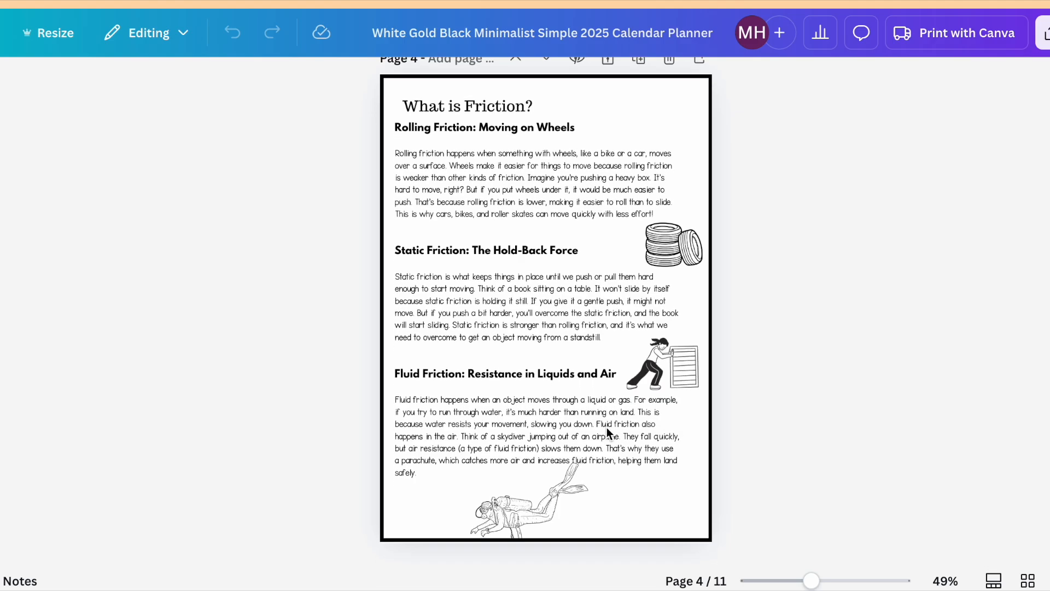
Review the friction and electricity worksheets from page 4 through page 11, including doodle notes, reading passages and questions.
scroll(593, 238, "up", 8)
scroll(592, 240, "up", 1)
scroll(592, 239, "down", 8)
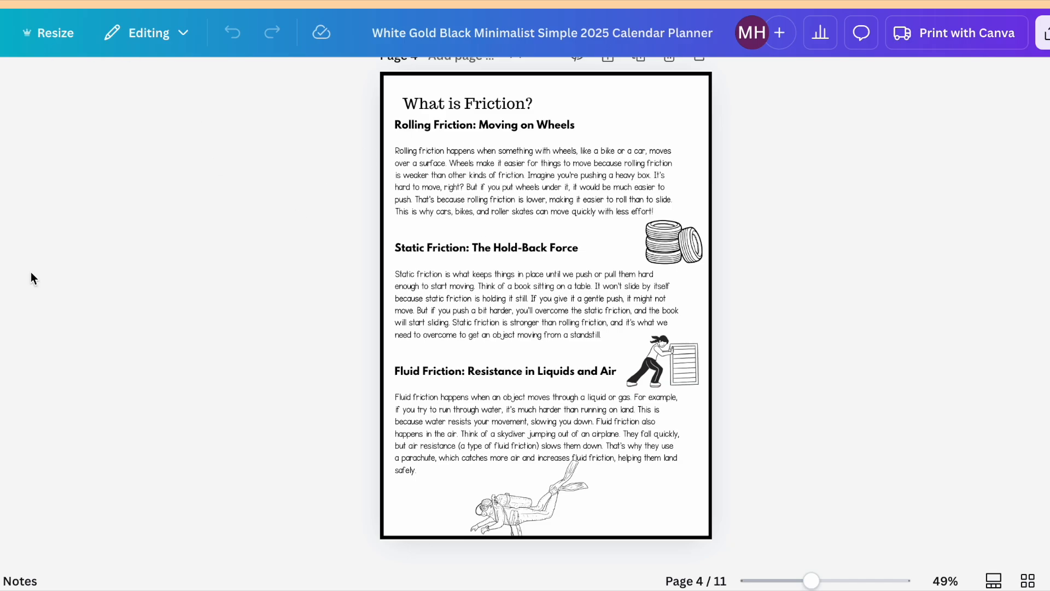
scroll(564, 389, "down", 8)
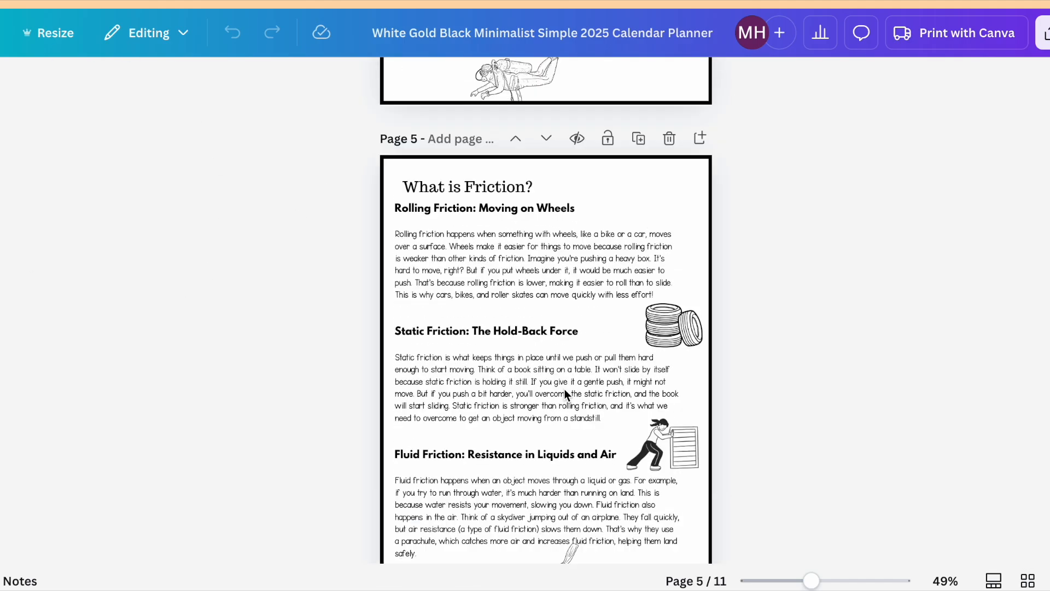
scroll(567, 394, "down", 7)
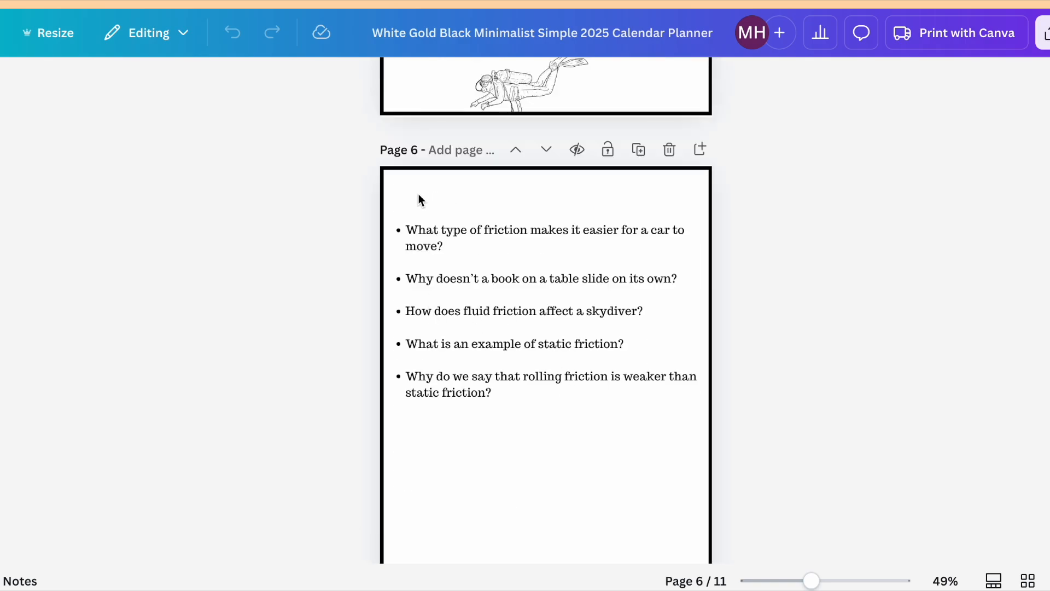
scroll(609, 469, "down", 10)
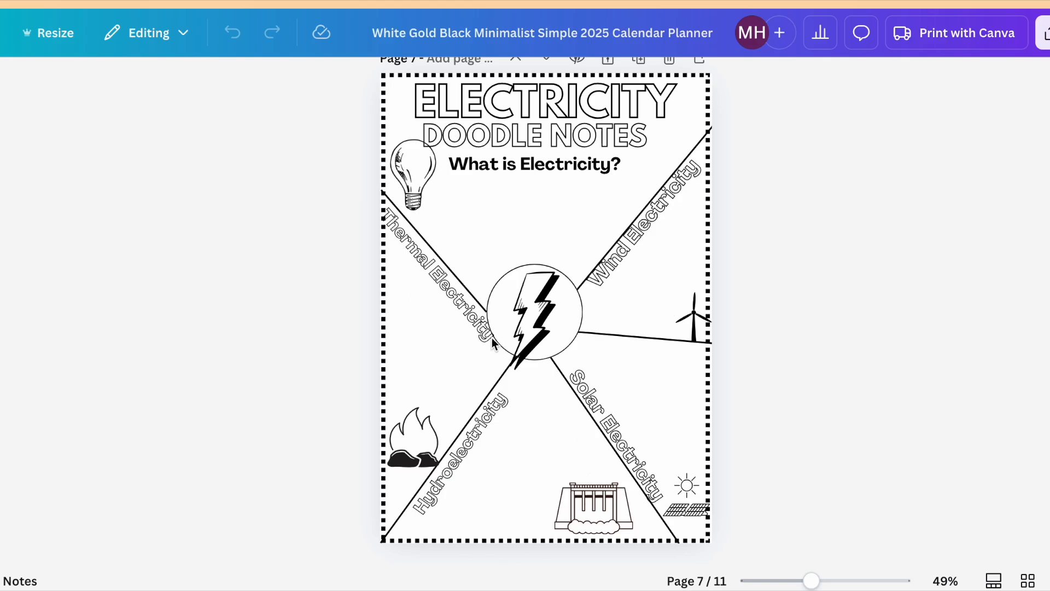
scroll(508, 402, "down", 9)
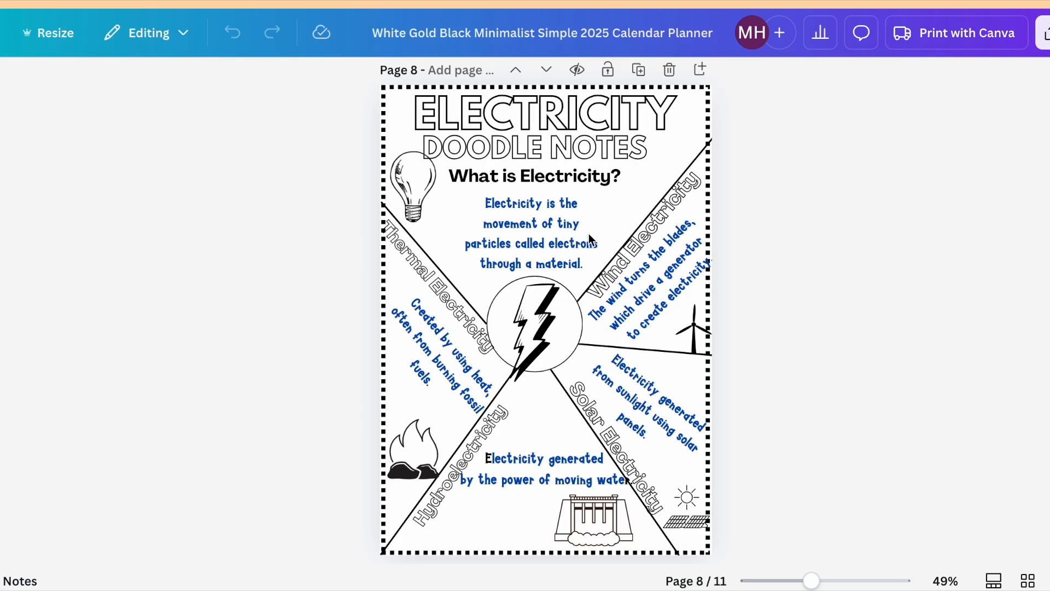
scroll(589, 234, "down", 9)
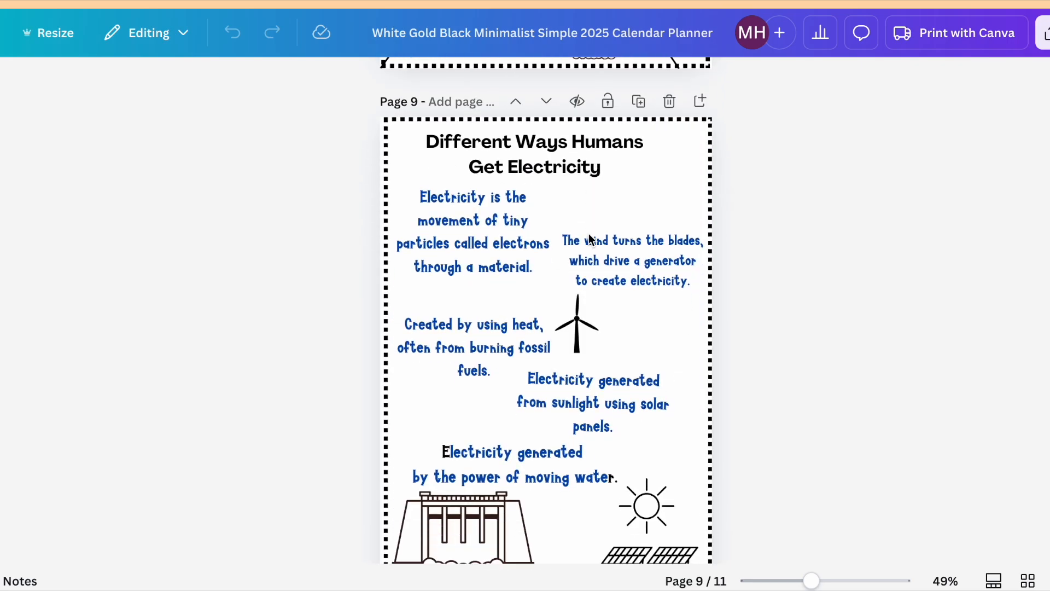
scroll(589, 234, "up", 1)
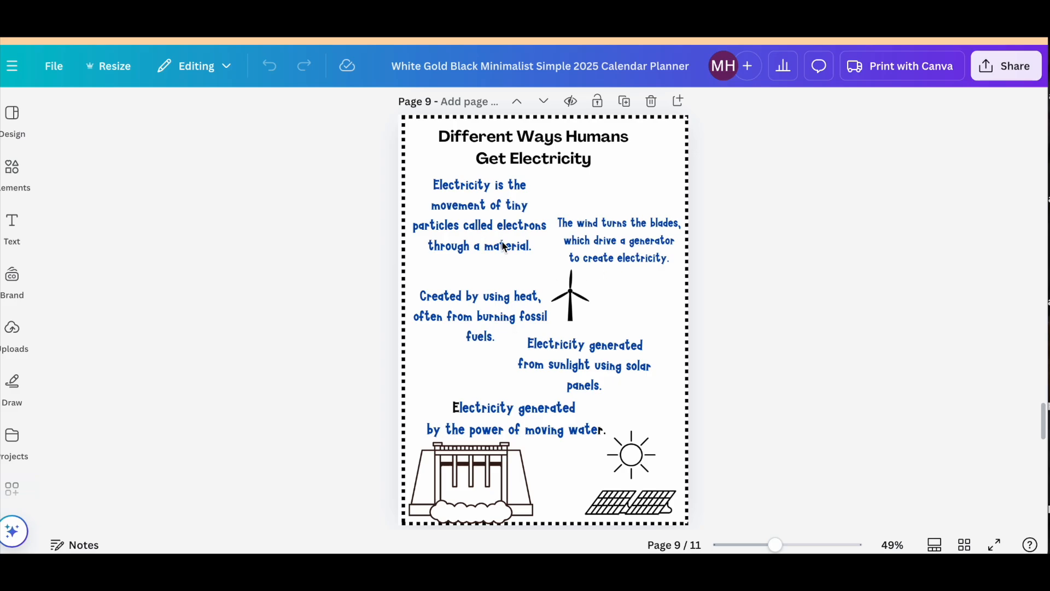
scroll(564, 355, "down", 8)
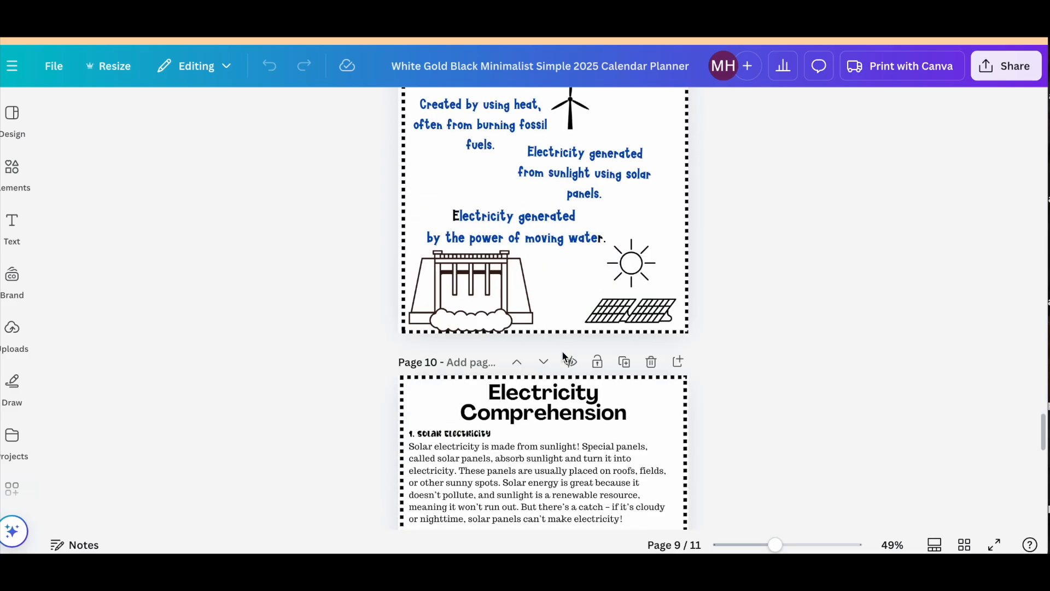
scroll(564, 355, "down", 1)
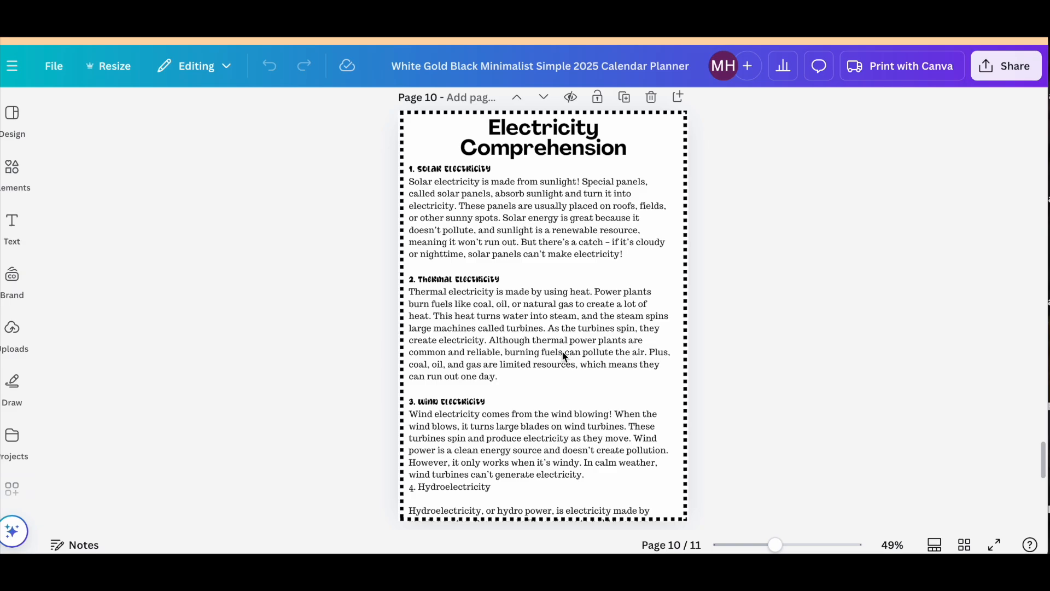
scroll(518, 444, "down", 8)
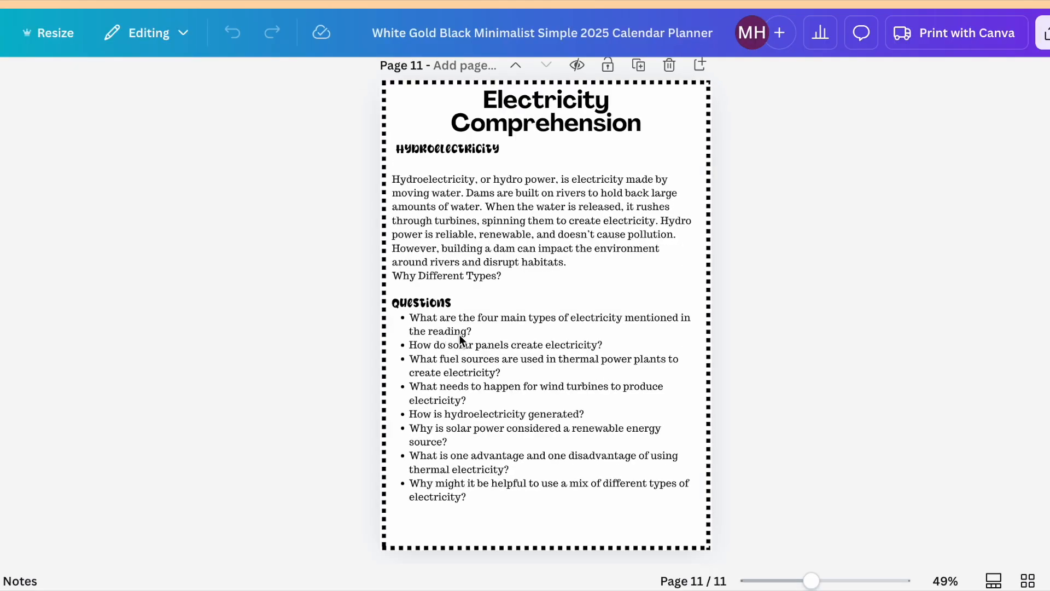
scroll(538, 361, "down", 1)
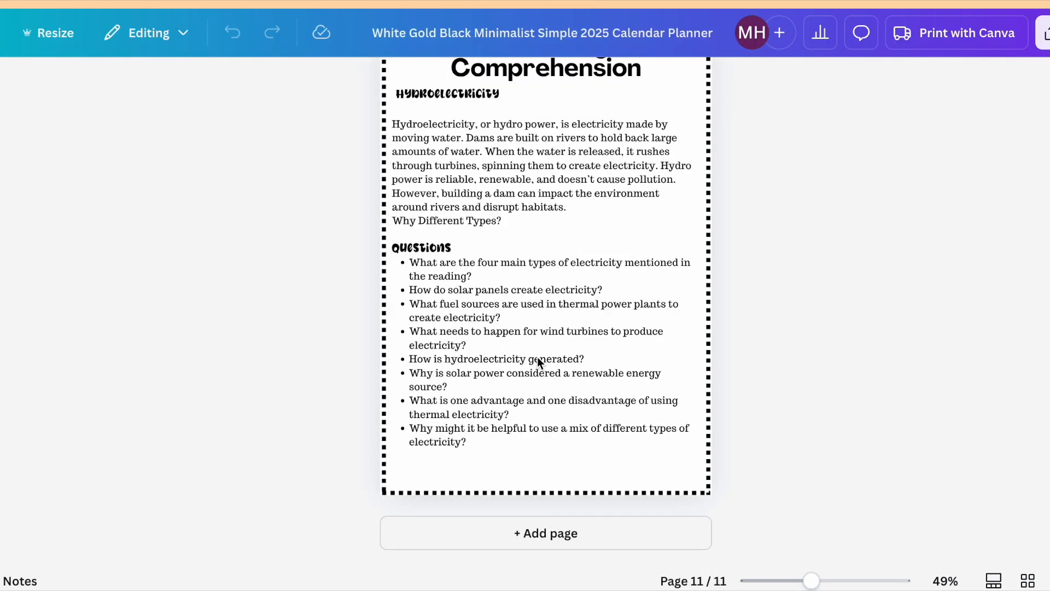
Add a blank page after page 11, search the elements for "circle", and place a small circle shape at the page's centre.
left_click(564, 533)
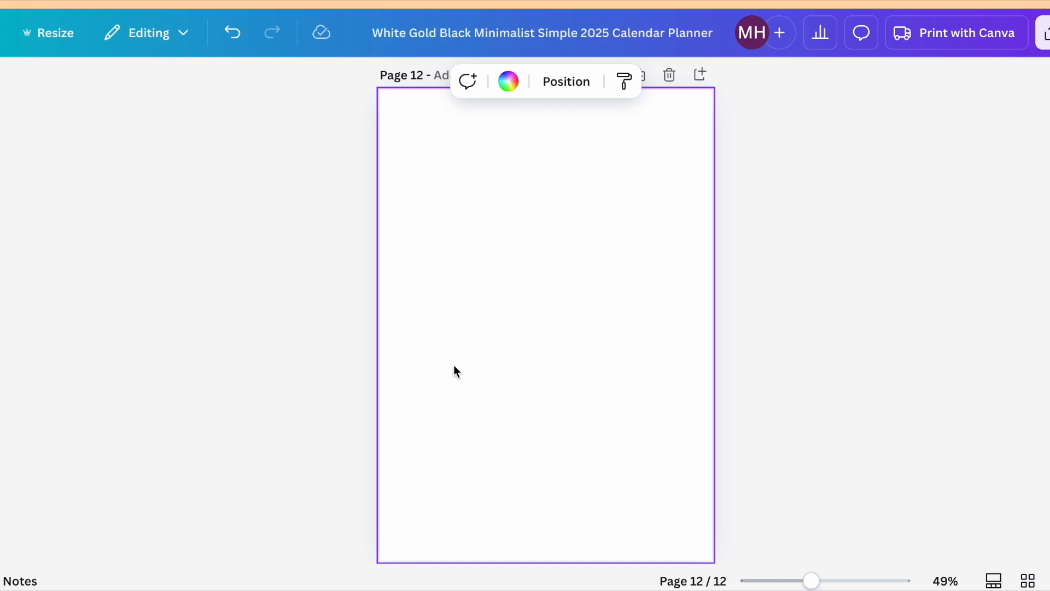
left_click(14, 170)
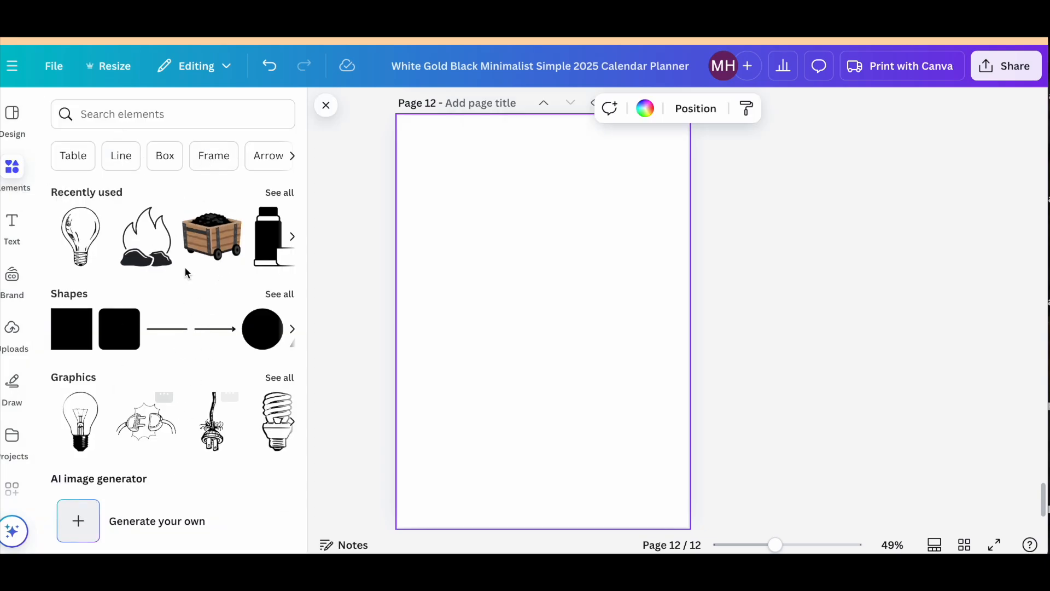
left_click(94, 113)
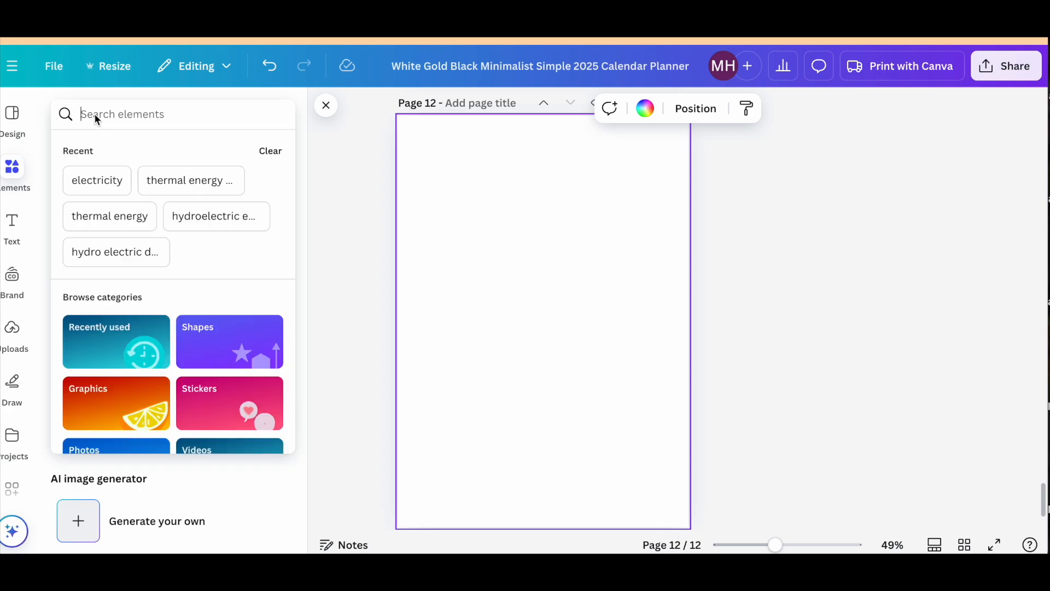
type("cirlce")
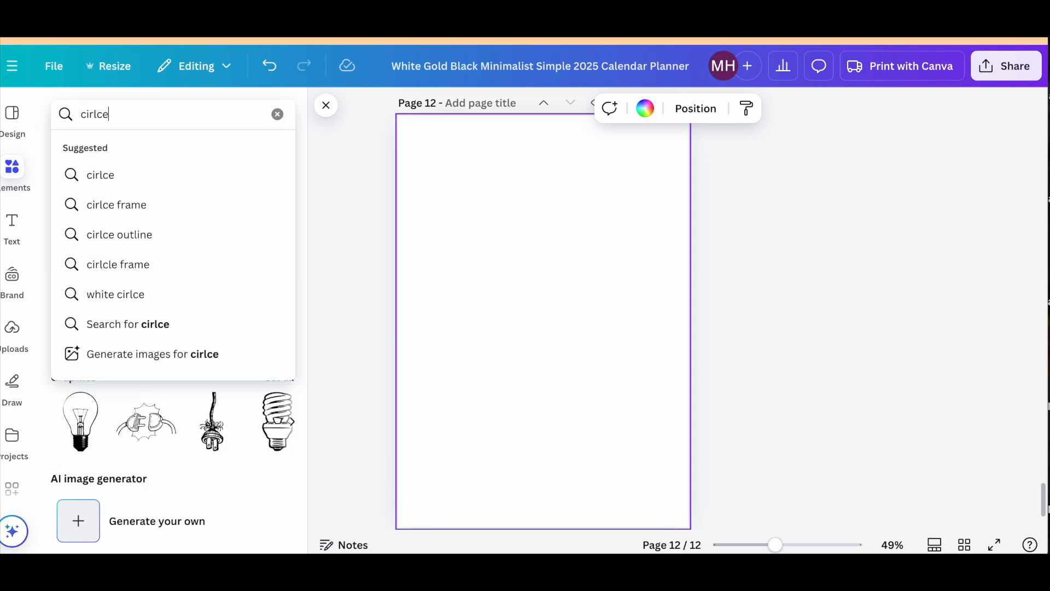
key("BackSpace")
key("BackSpace")
type("cle")
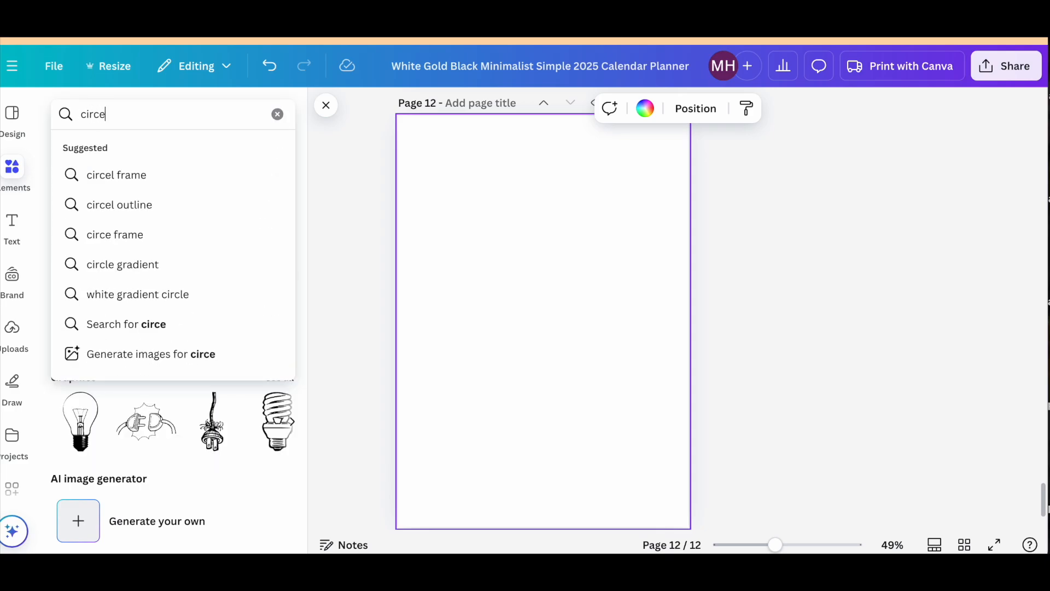
key("Return")
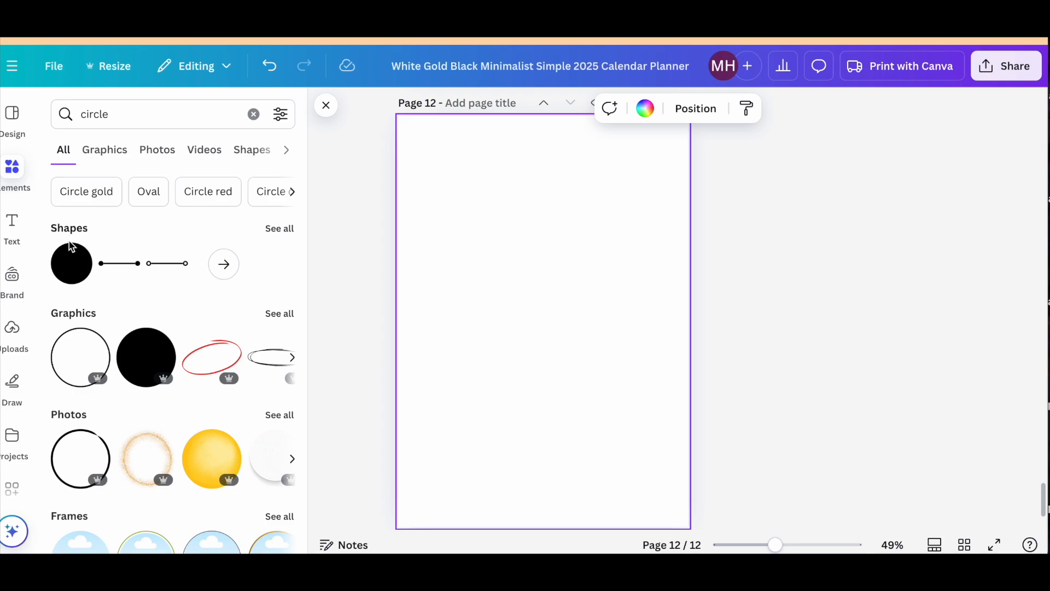
left_click(75, 274)
left_click_drag(592, 373, 561, 354)
Fill the centre circle with white and give it a solid border with a weight of 6.
left_click(471, 108)
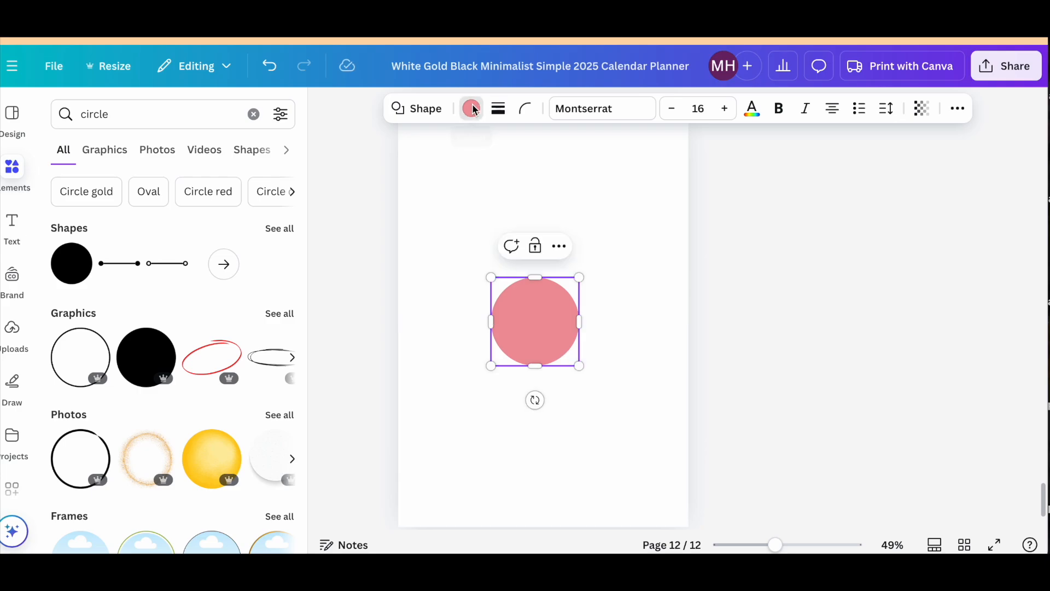
left_click(278, 276)
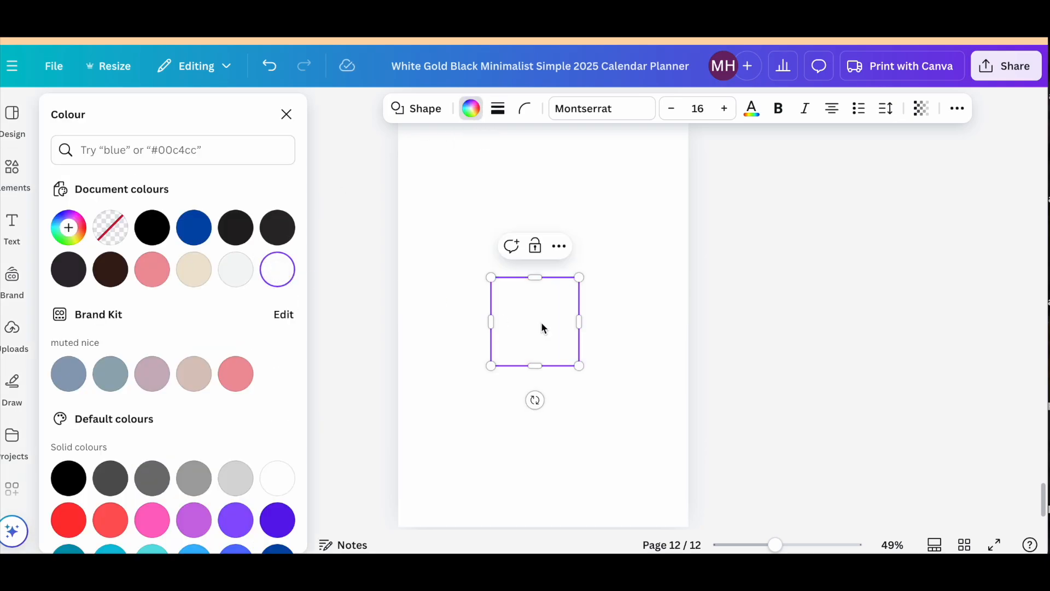
left_click(499, 111)
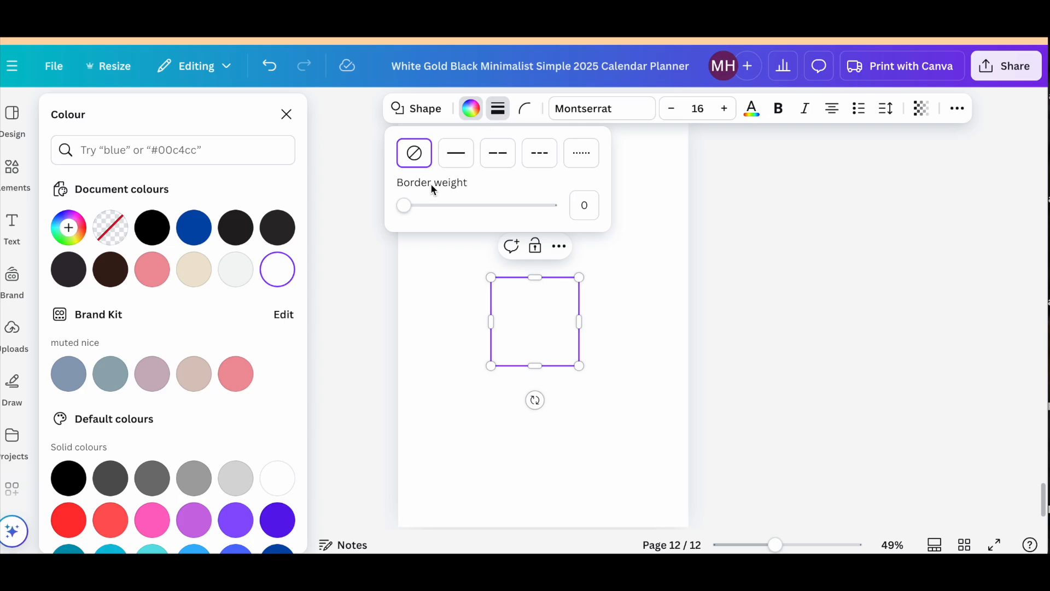
left_click_drag(406, 205, 414, 206)
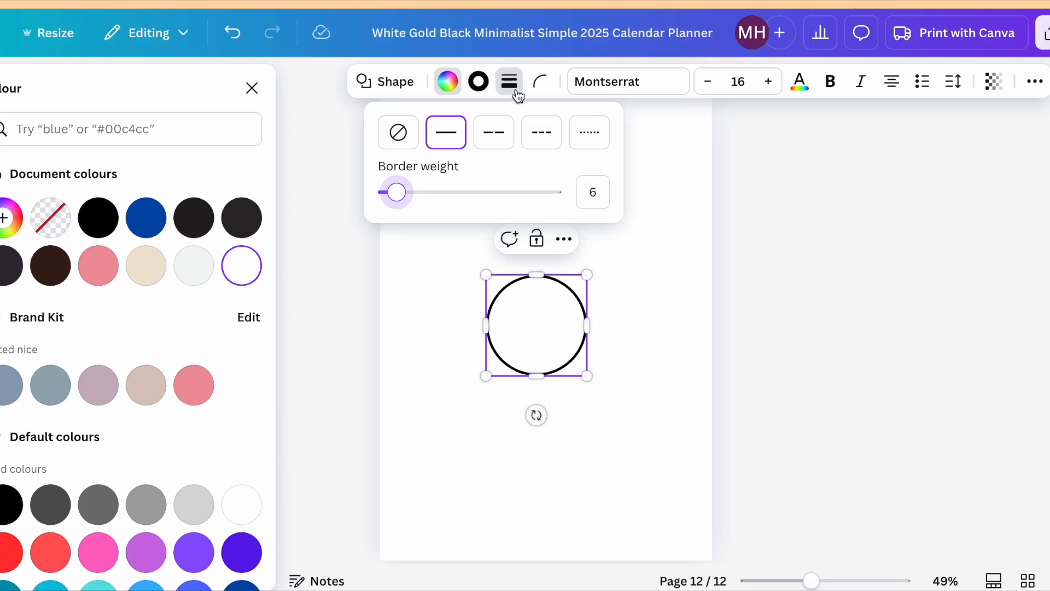
left_click(512, 82)
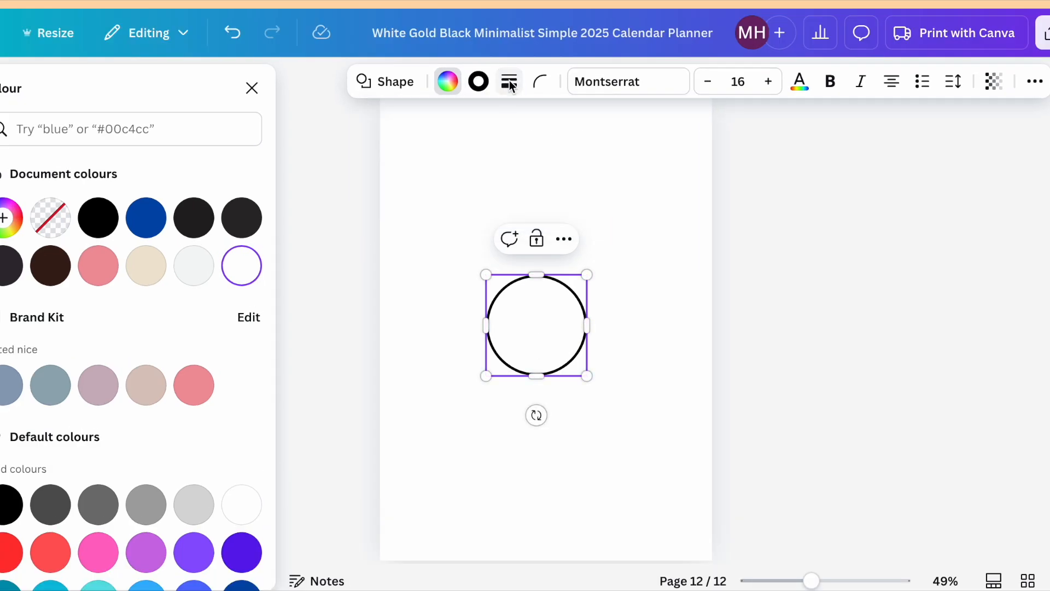
left_click(620, 429)
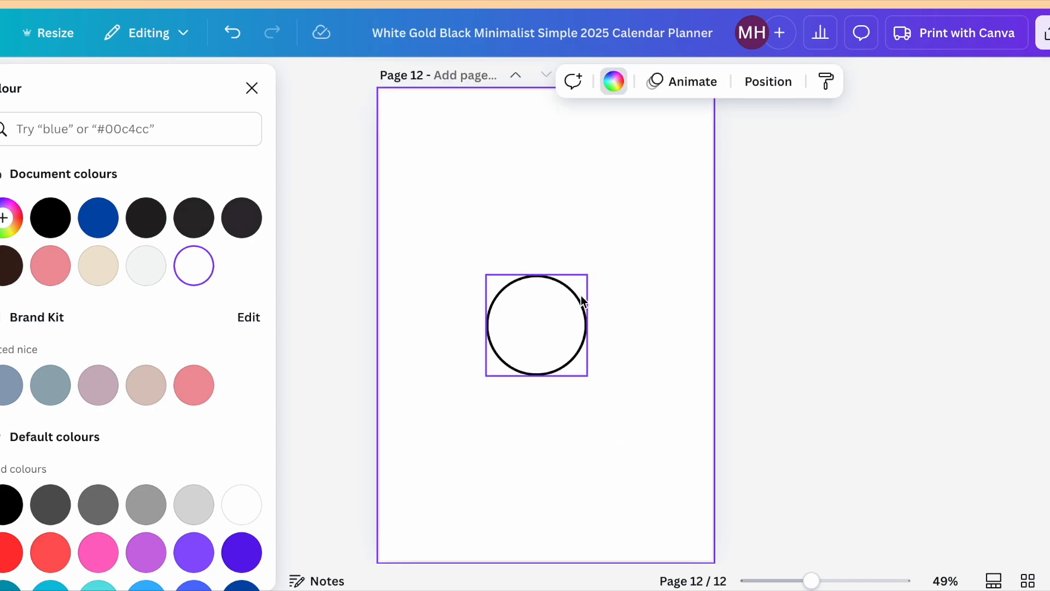
Search the elements for "line" and run a plain straight line from the circle's upper-right edge to the page's upper-right edge.
left_click(54, 131)
type("line")
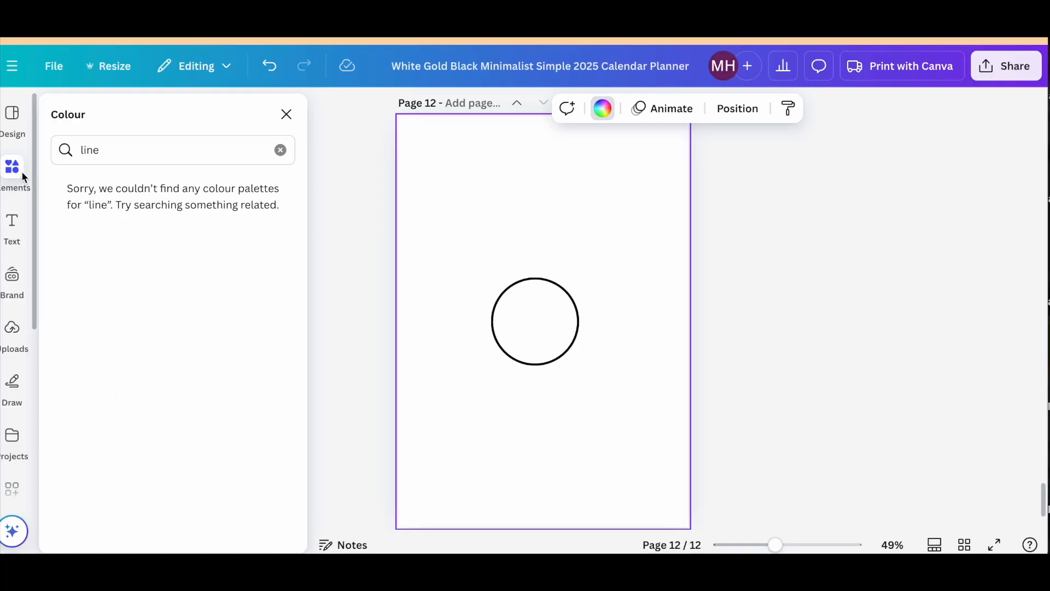
left_click(21, 170)
left_click(99, 113)
type("line")
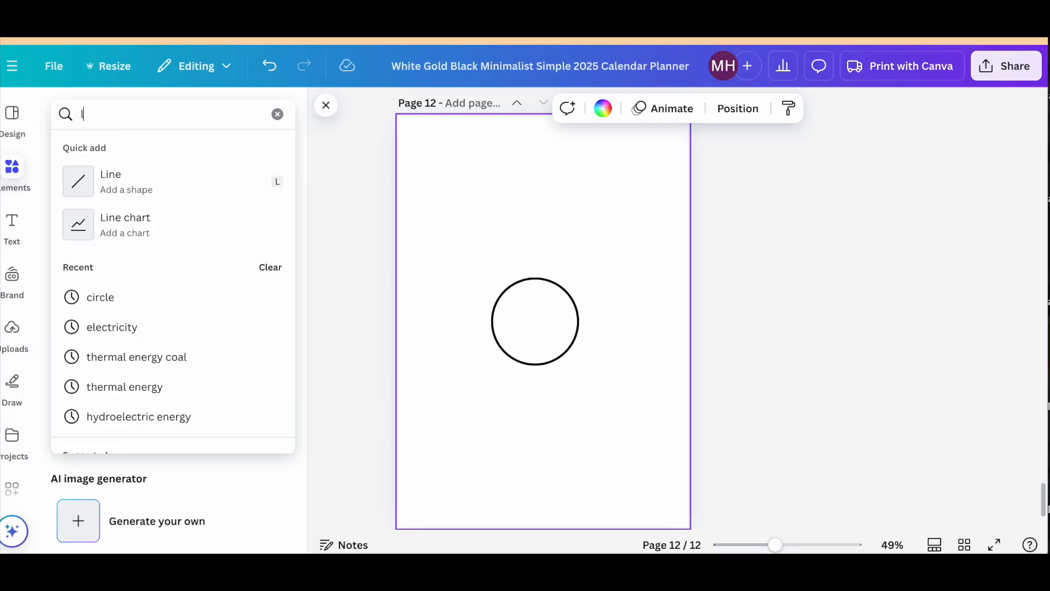
key("Return")
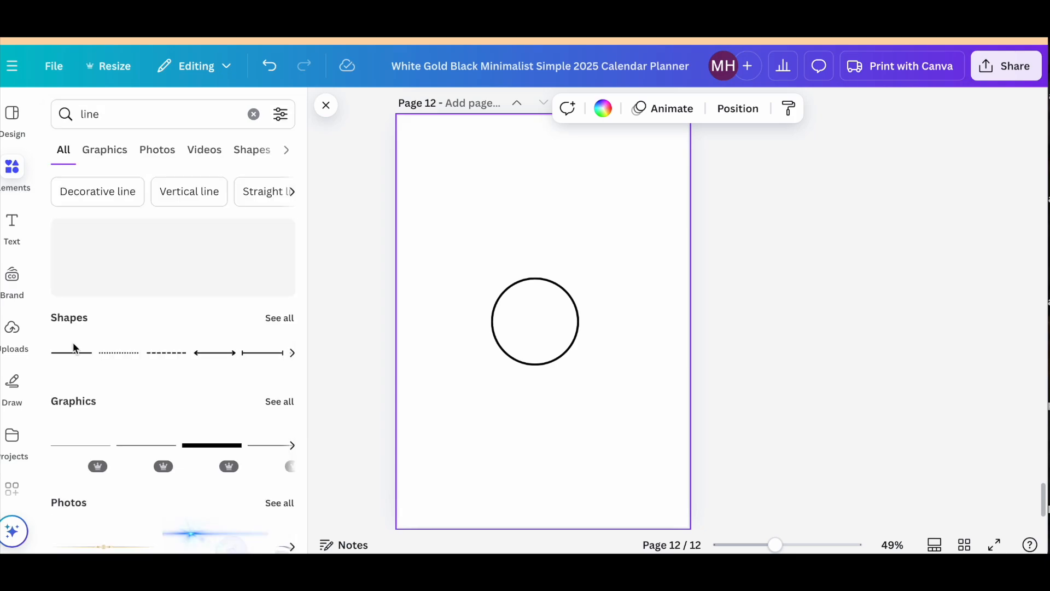
left_click(74, 352)
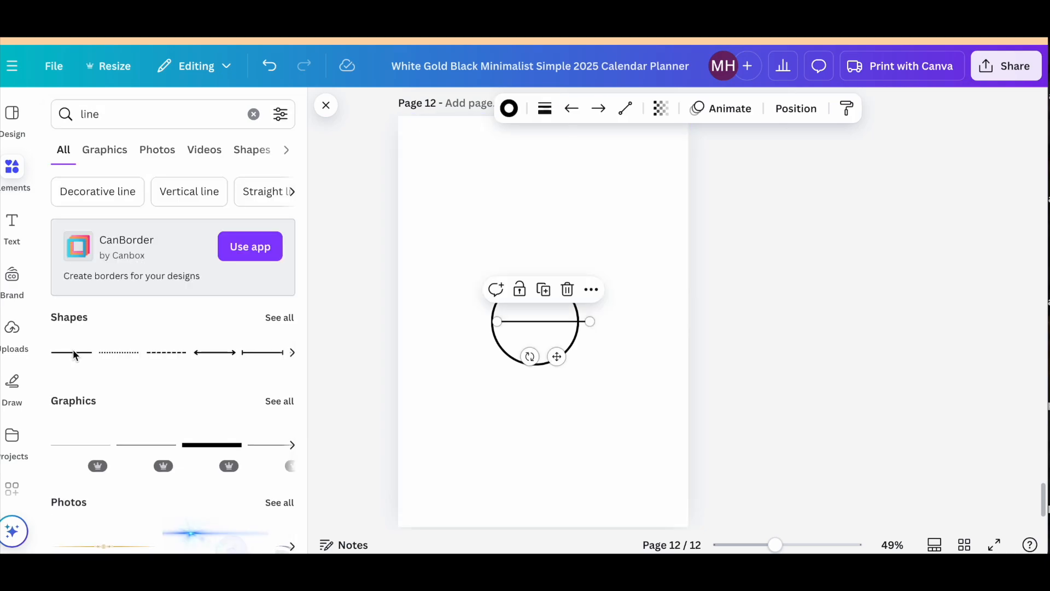
left_click_drag(589, 321, 688, 145)
left_click_drag(497, 321, 565, 287)
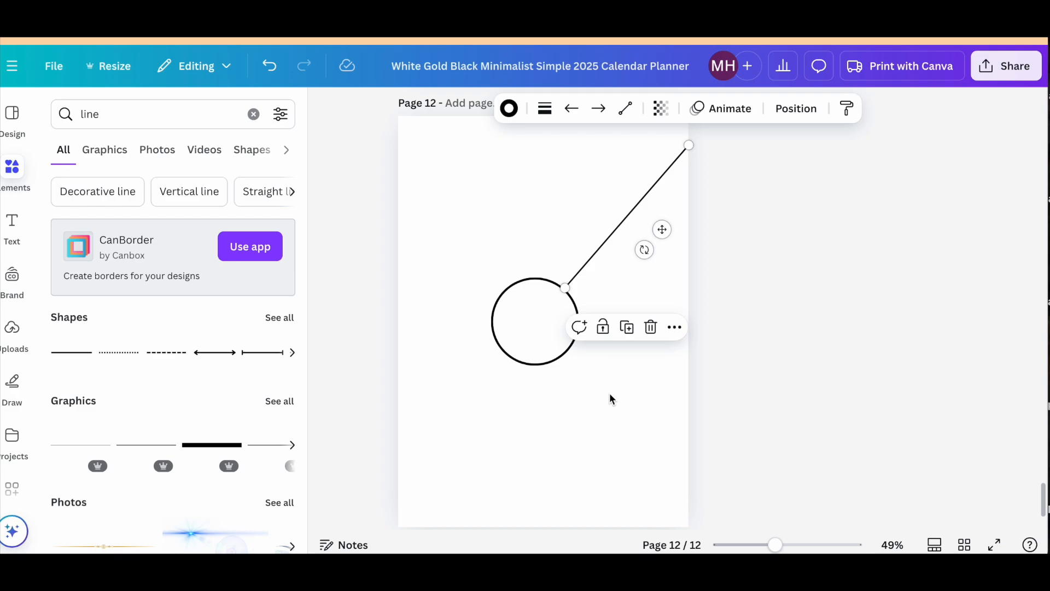
Duplicate the line and arrange four copies radiating from the circle to the page edges, dividing the page into five sections.
key("ctrl+d")
left_click_drag(695, 152, 478, 358)
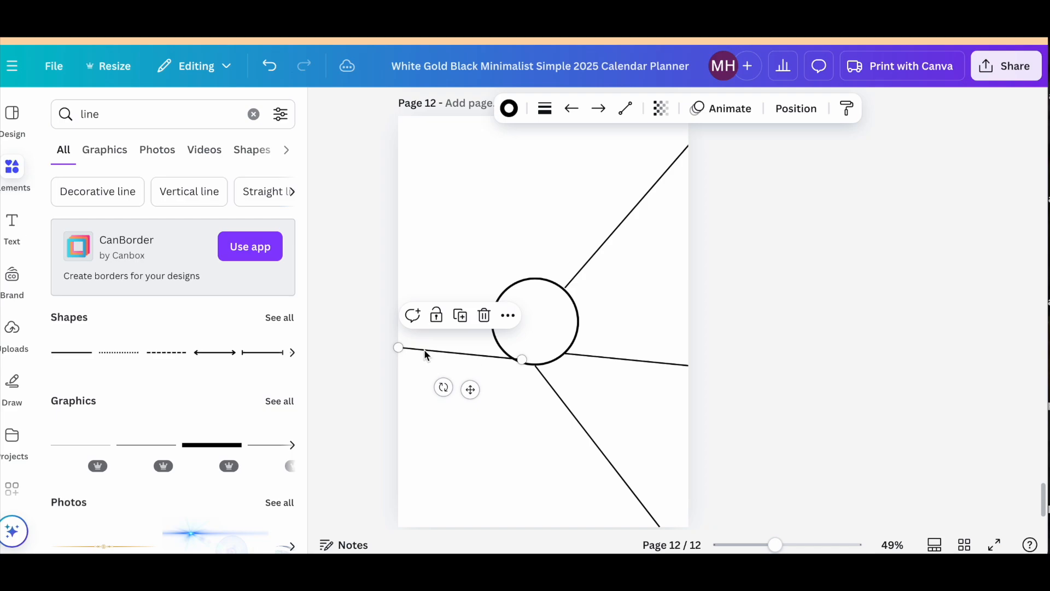
mouse_move(521, 360)
left_mouse_down()
mouse_move(513, 364)
mouse_move(512, 354)
left_mouse_up()
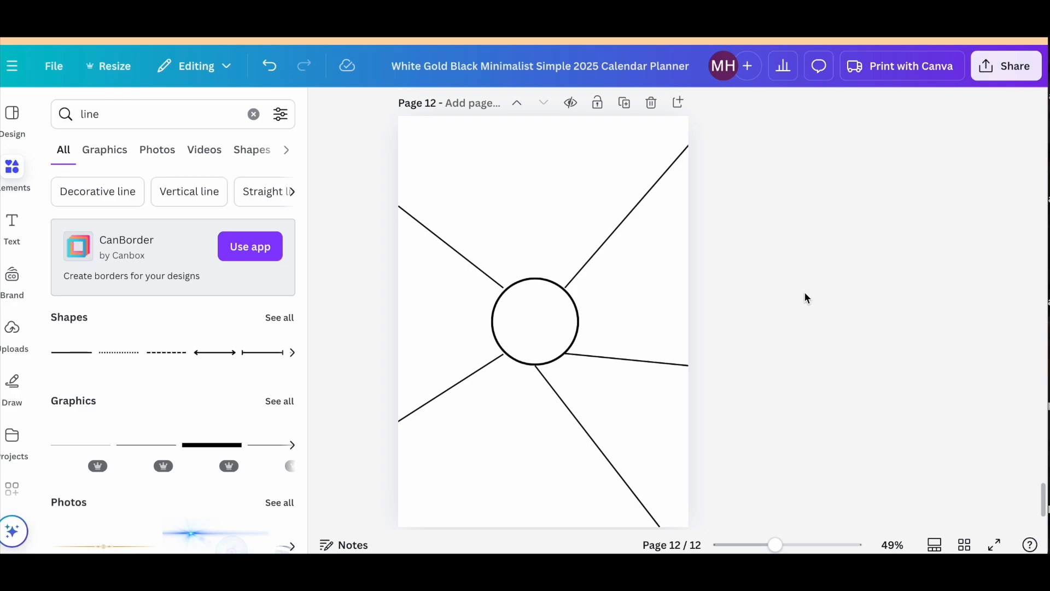
Add a Heading text box and position it at the top centre of the page above the circle.
left_click(15, 229)
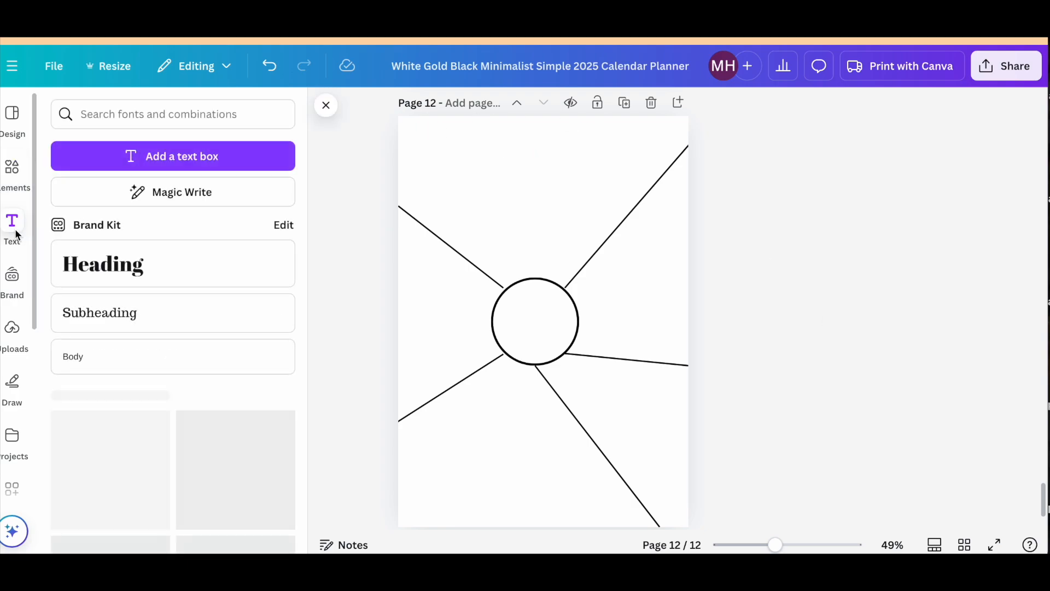
left_click(107, 269)
left_click_drag(513, 313, 458, 295)
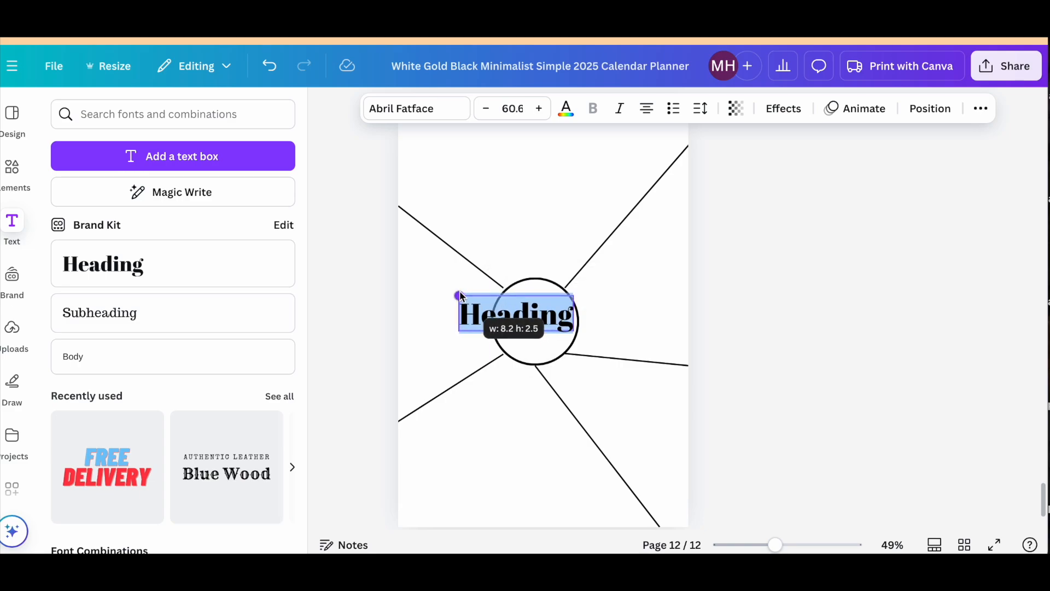
left_click(852, 327)
left_click_drag(522, 328, 534, 158)
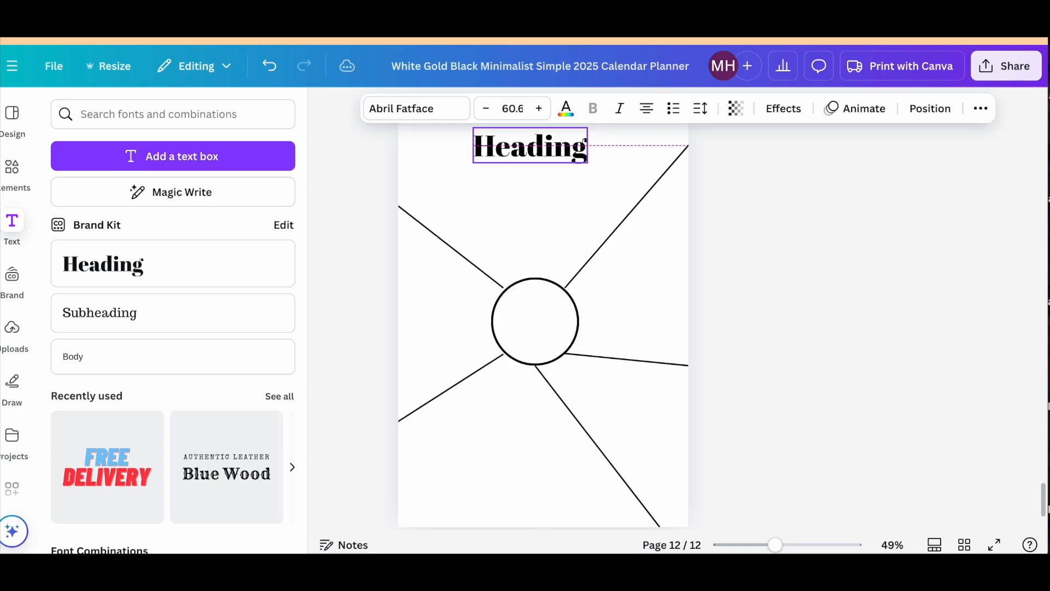
Replace the placeholder heading text with "TYPES OF ELETRICITY".
double_click(534, 149)
type("typ")
key("BackSpace")
key("BackSpace")
key("BackSpace")
type("TYPES OF ELECI")
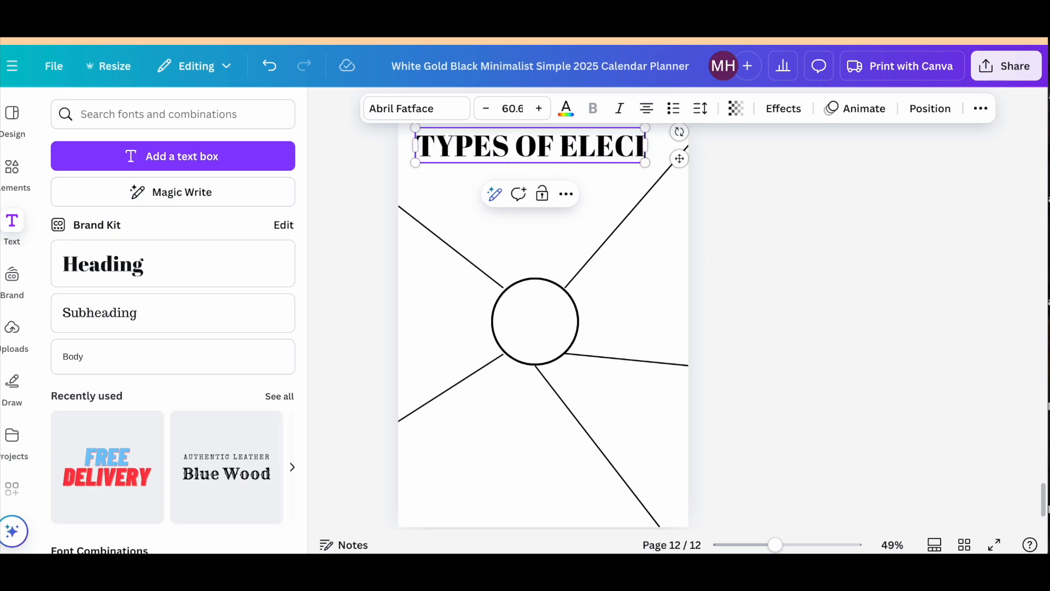
key("BackSpace")
key("BackSpace")
type("TRICITY")
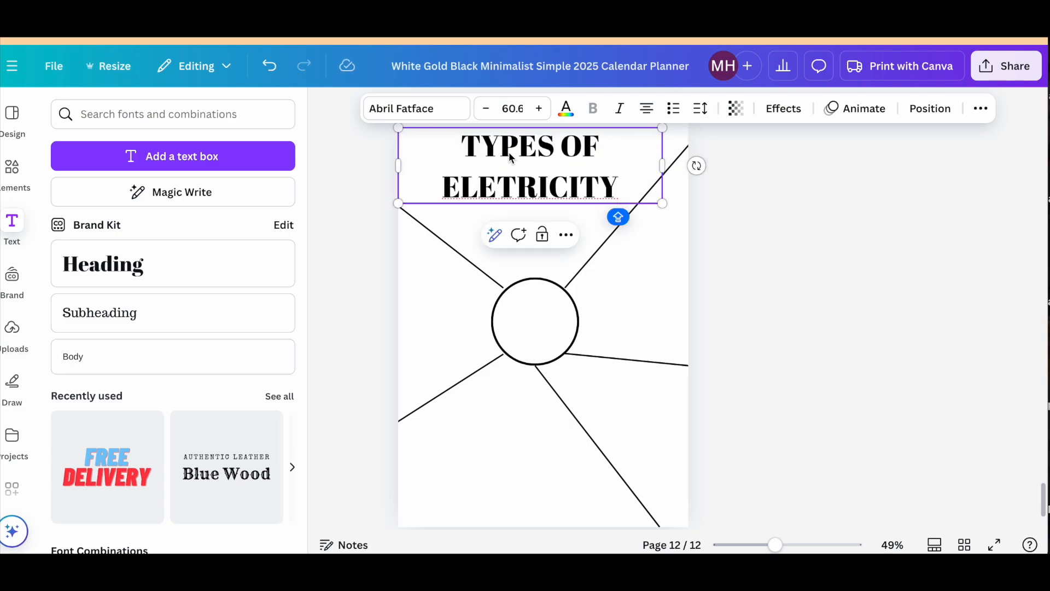
Set the title's line spacing to 0.88 and letter spacing to 2, and move it up slightly on the page.
left_click_drag(622, 187, 469, 150)
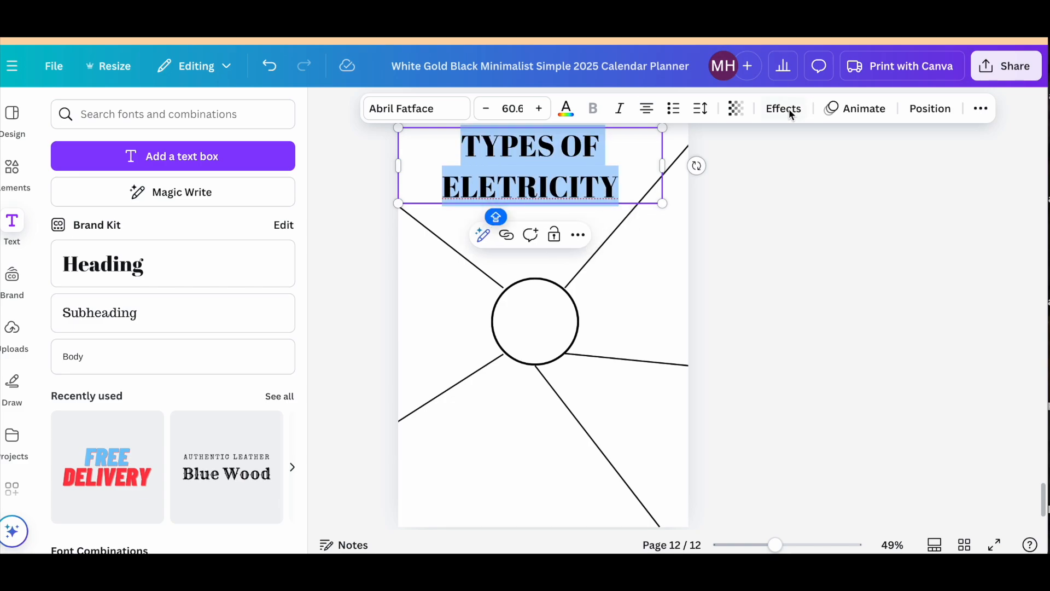
left_click(701, 112)
left_click_drag(674, 221, 647, 223)
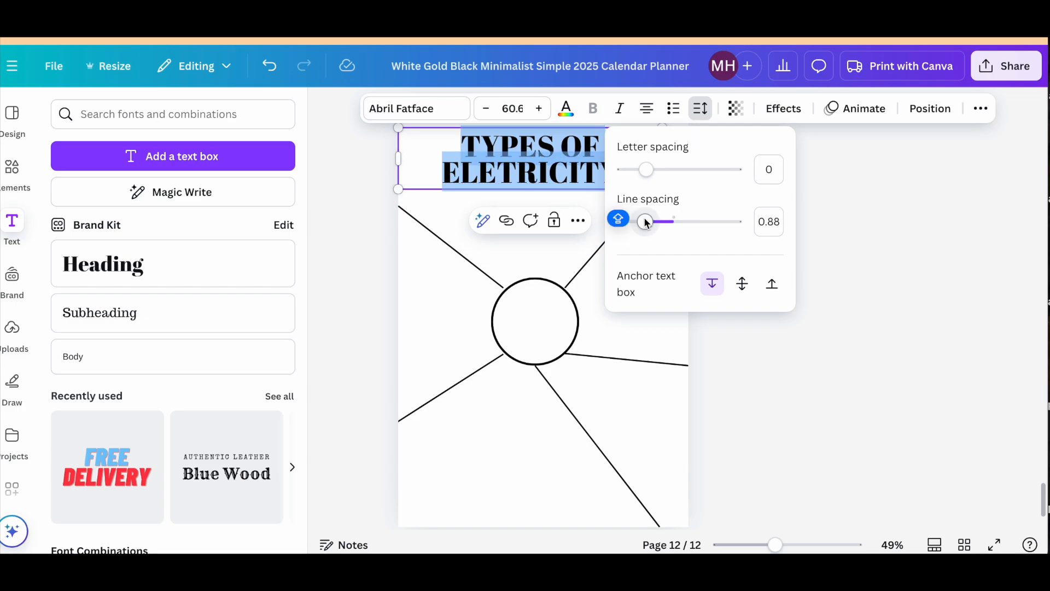
mouse_move(646, 169)
left_mouse_down()
mouse_move(687, 169)
mouse_move(646, 178)
left_mouse_up()
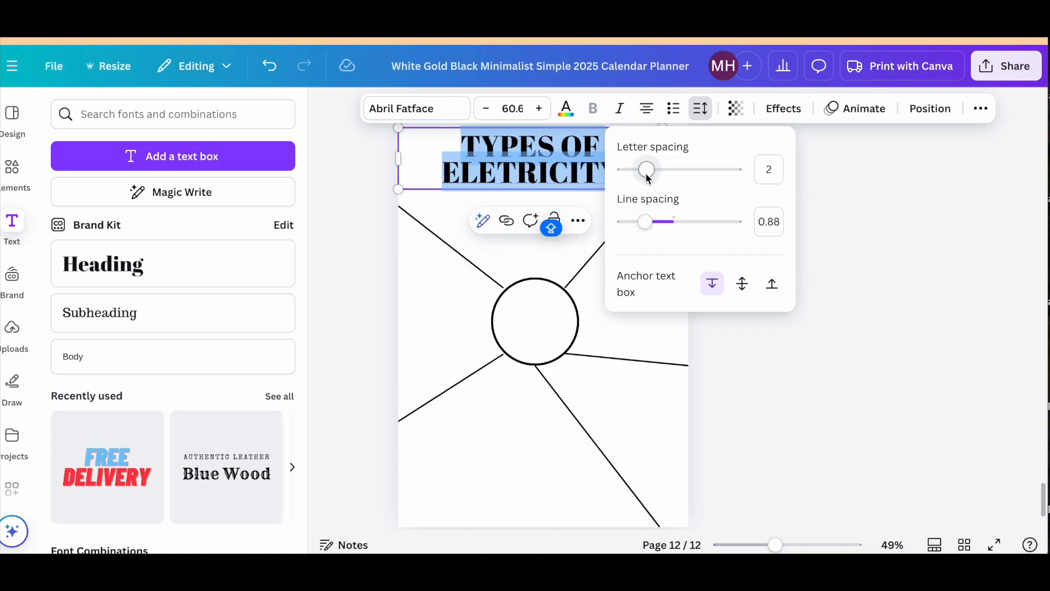
left_click(569, 173)
left_click_drag(569, 173, 574, 163)
Change the font of the whole title to Fresh Juice Regular.
double_click(574, 163)
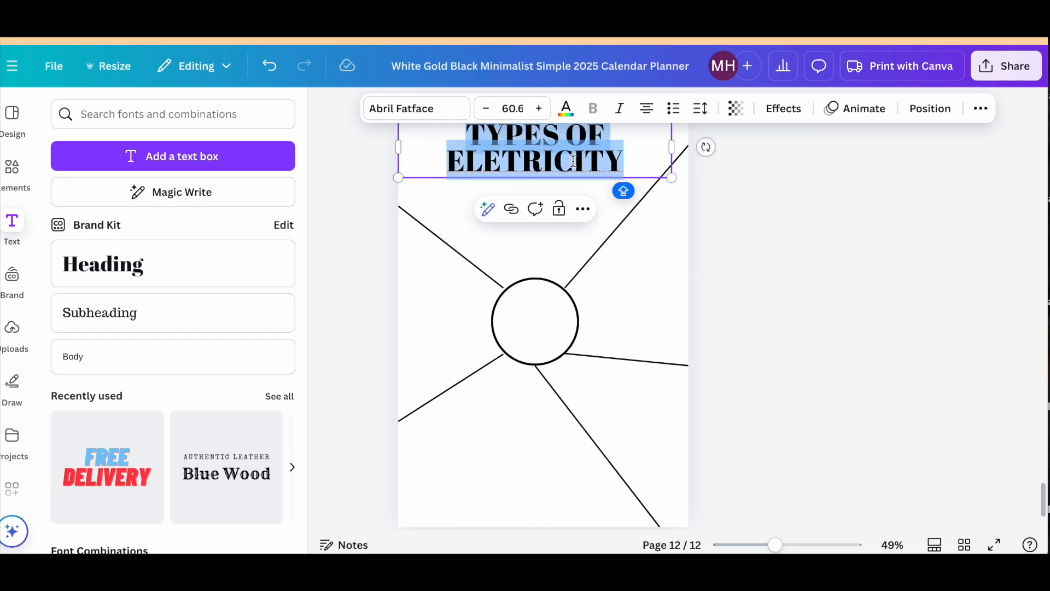
left_click(438, 113)
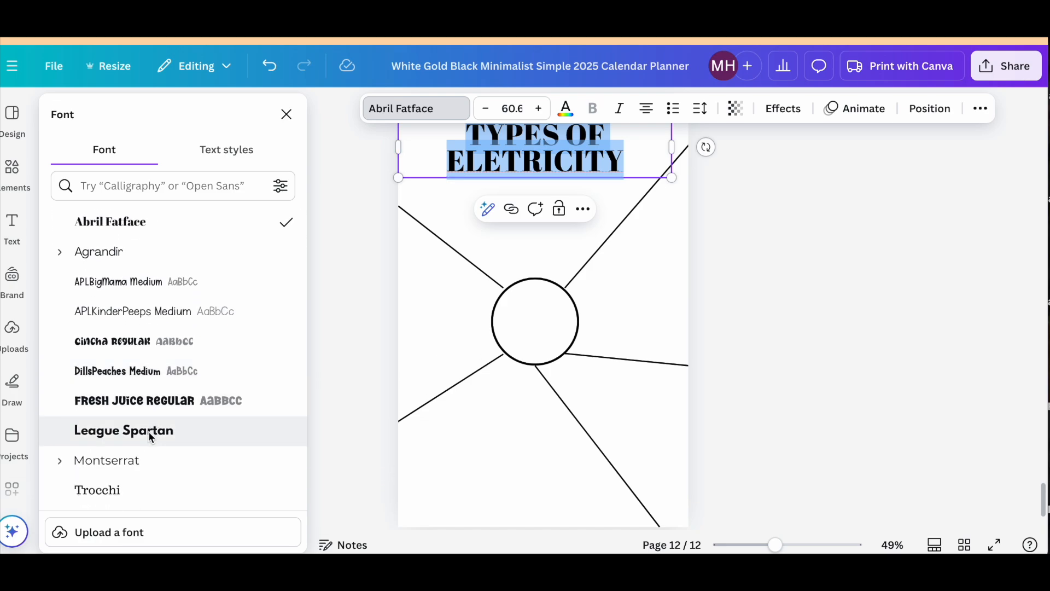
left_click(141, 401)
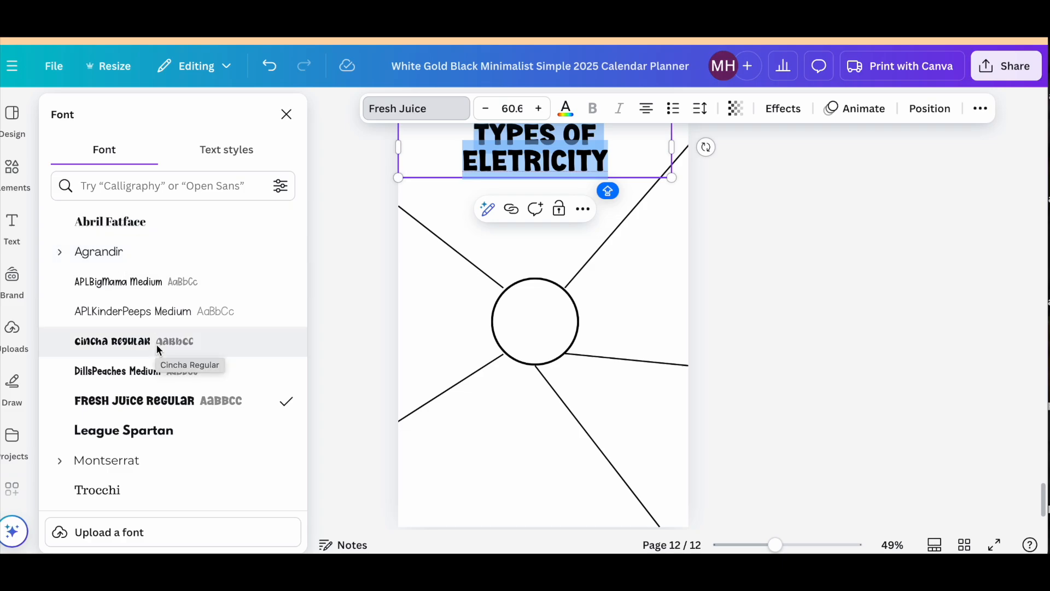
left_click(428, 311)
Apply the Hollow text effect to the title.
left_click(594, 162)
left_click(594, 162)
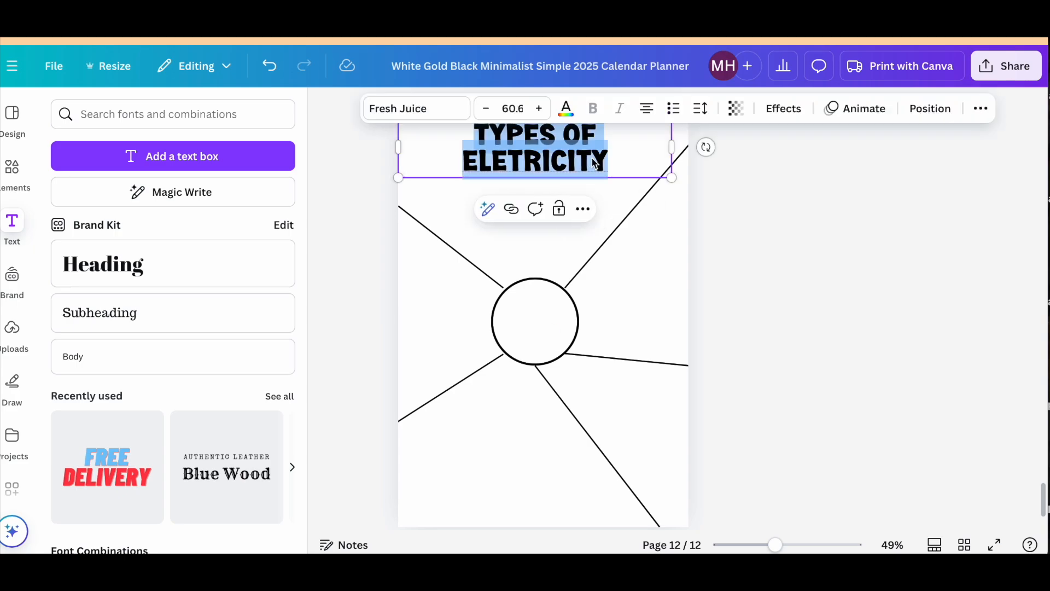
left_click(788, 108)
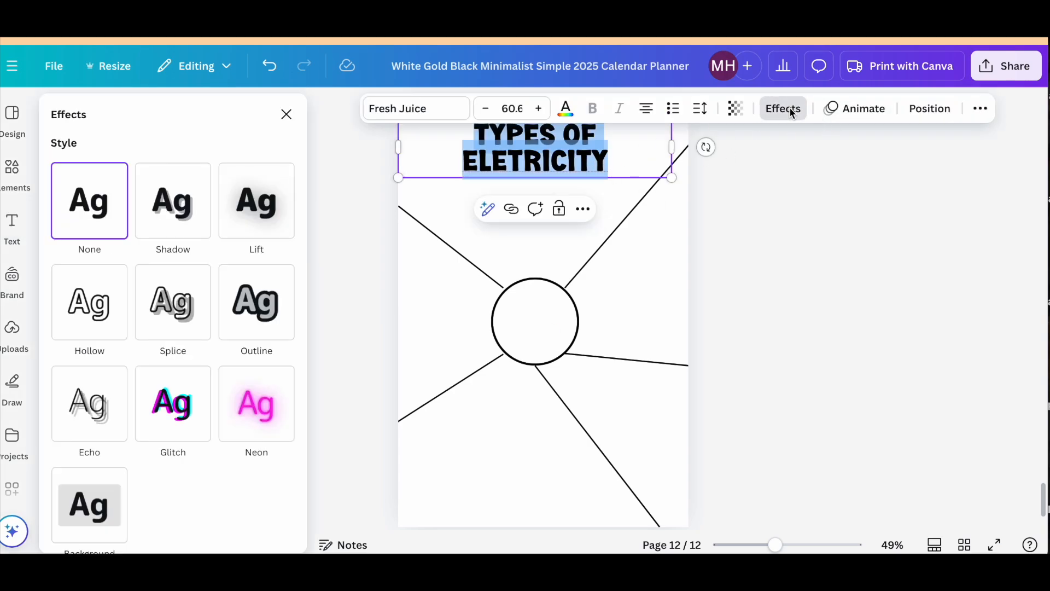
left_click(96, 319)
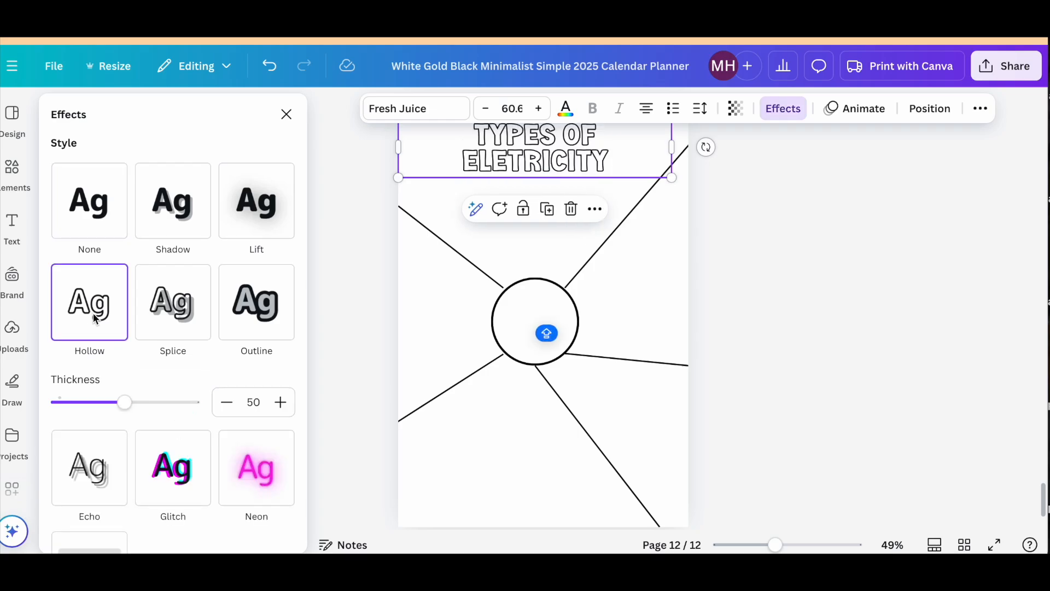
Widen the title's text box so the text fits on one line, and centre it across the top of the page.
left_click(663, 158)
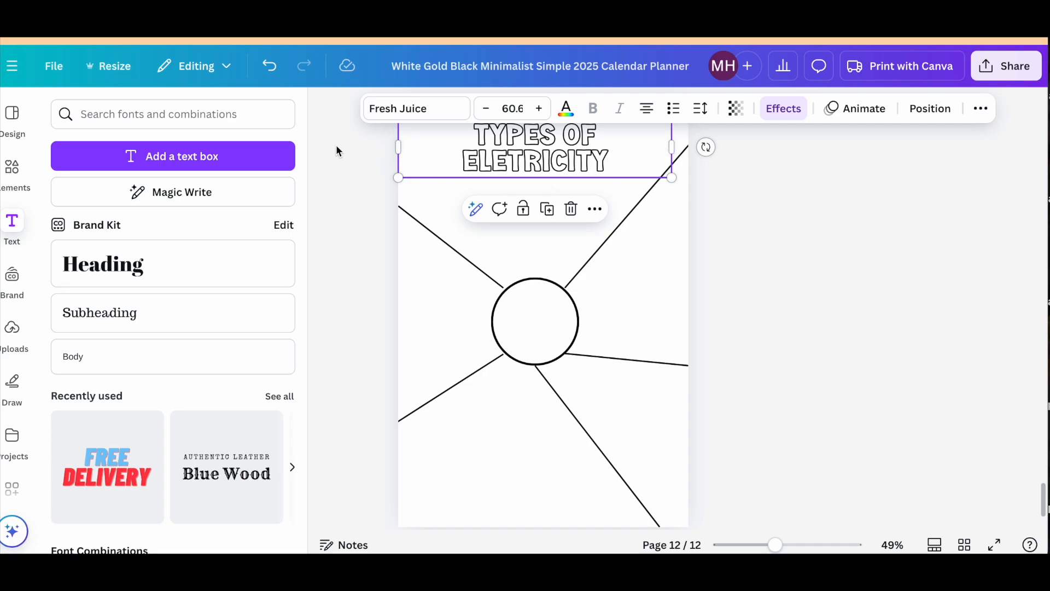
left_click(676, 154)
left_click(654, 153)
left_click_drag(673, 149, 715, 151)
left_click(665, 202)
left_click_drag(639, 140, 632, 142)
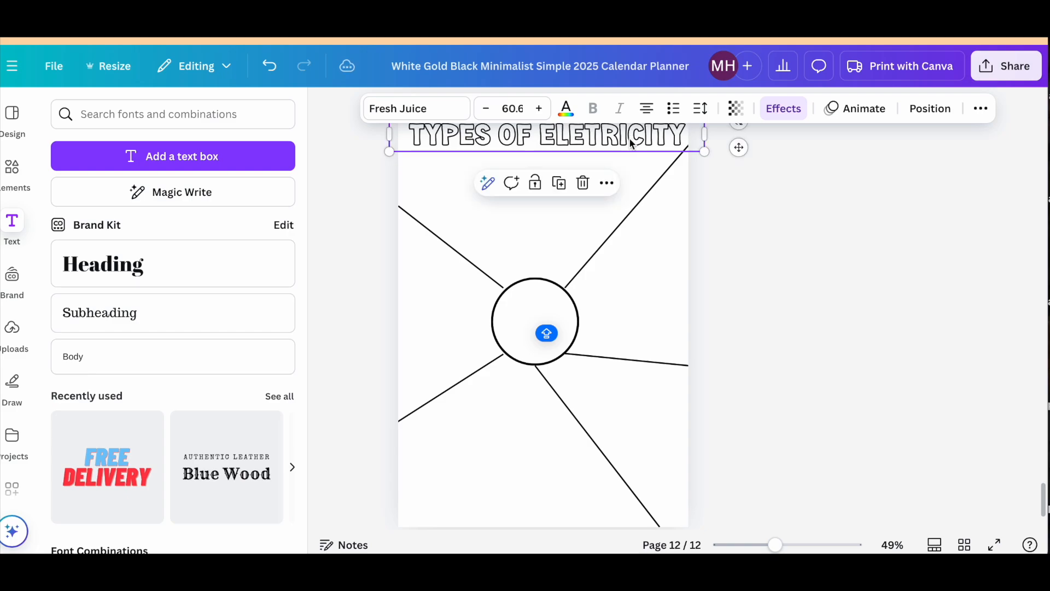
Duplicate the title directly below itself and replace the copy's text with "DOODLE NOTES".
triple_click(563, 130)
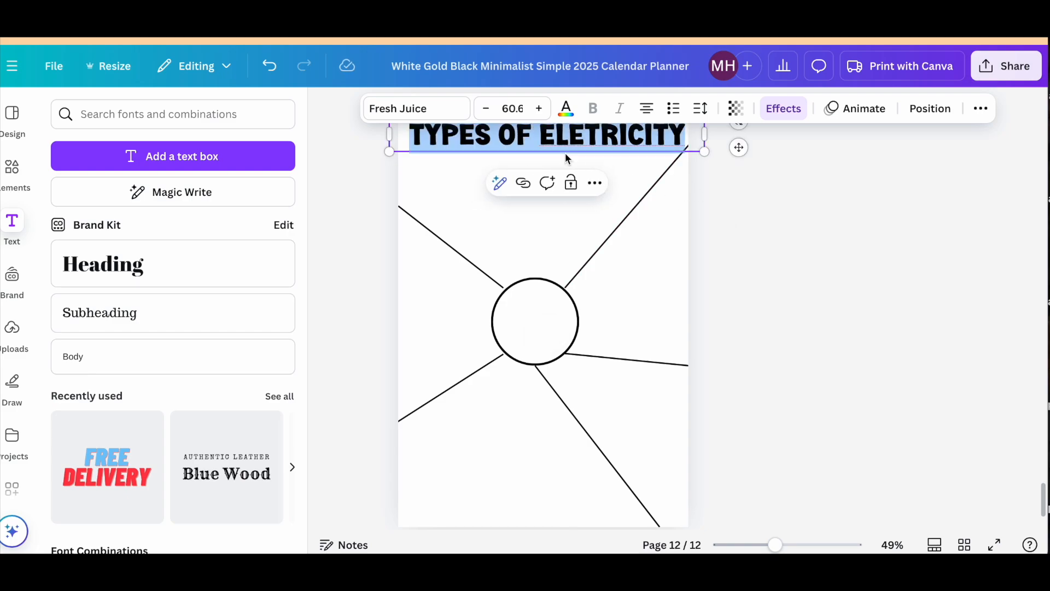
key("Escape")
key("ctrl+d")
key("Return")
type("DOODLE NOTES")
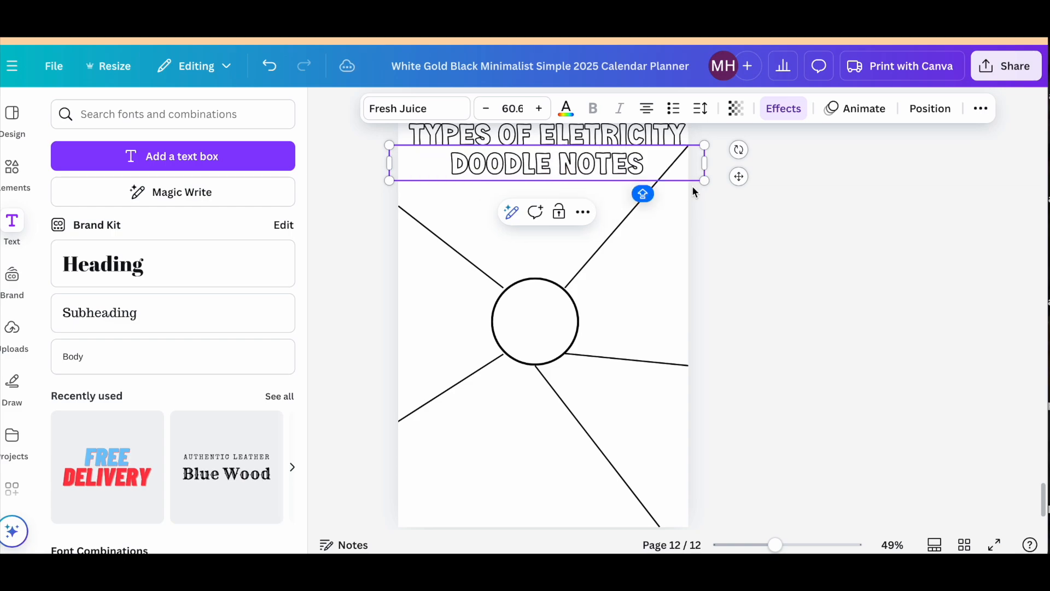
Scale the "DOODLE NOTES" text down to a font size of about 50.3 and centre it under the title.
left_click_drag(705, 182, 651, 173)
left_click(755, 215)
left_click_drag(554, 164, 570, 164)
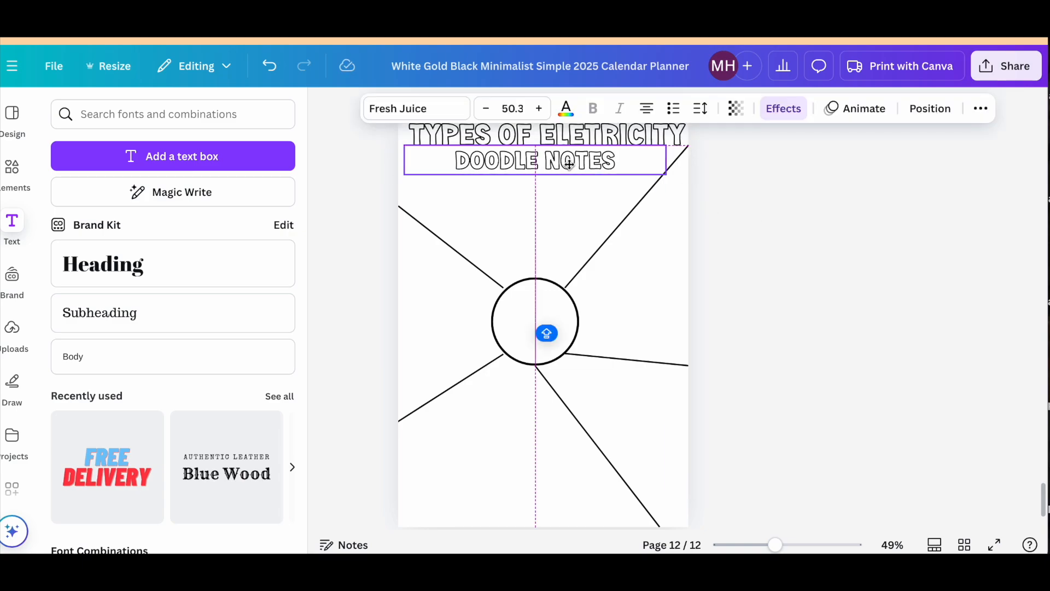
left_click(760, 320)
Shift the lower end of the line below the circle along the page's bottom edge, closer to the page centre.
left_click(628, 450)
left_click_drag(659, 527, 602, 526)
left_click(737, 497)
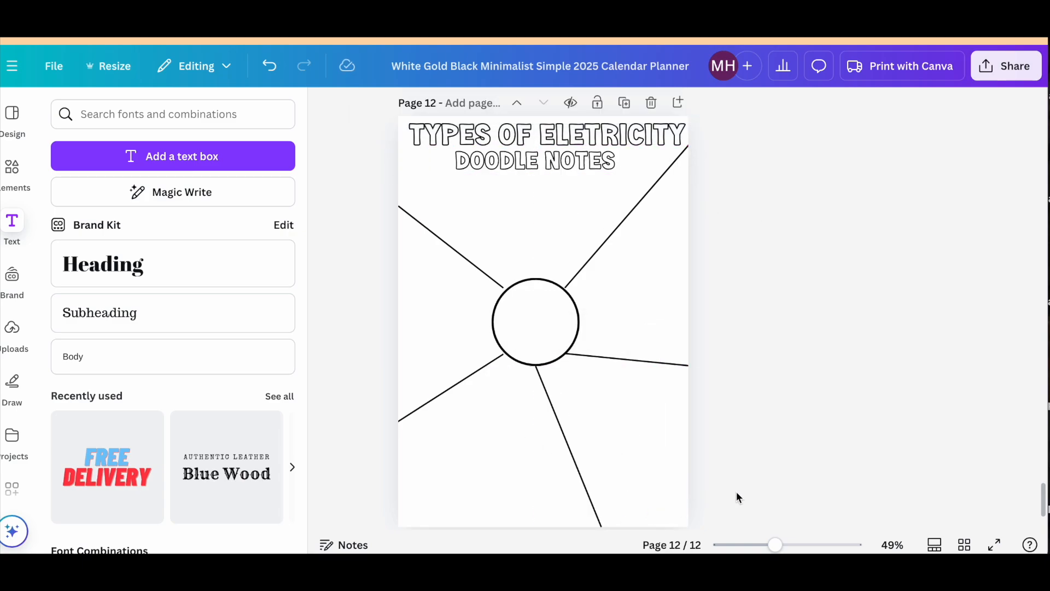
Duplicate the worksheet page.
left_click(624, 103)
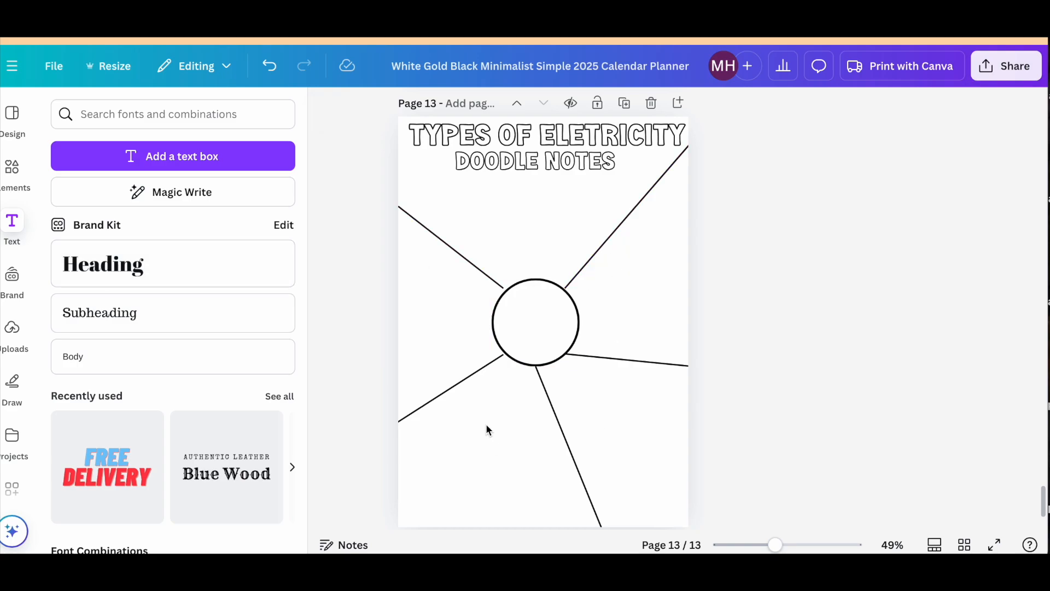
left_click(490, 281)
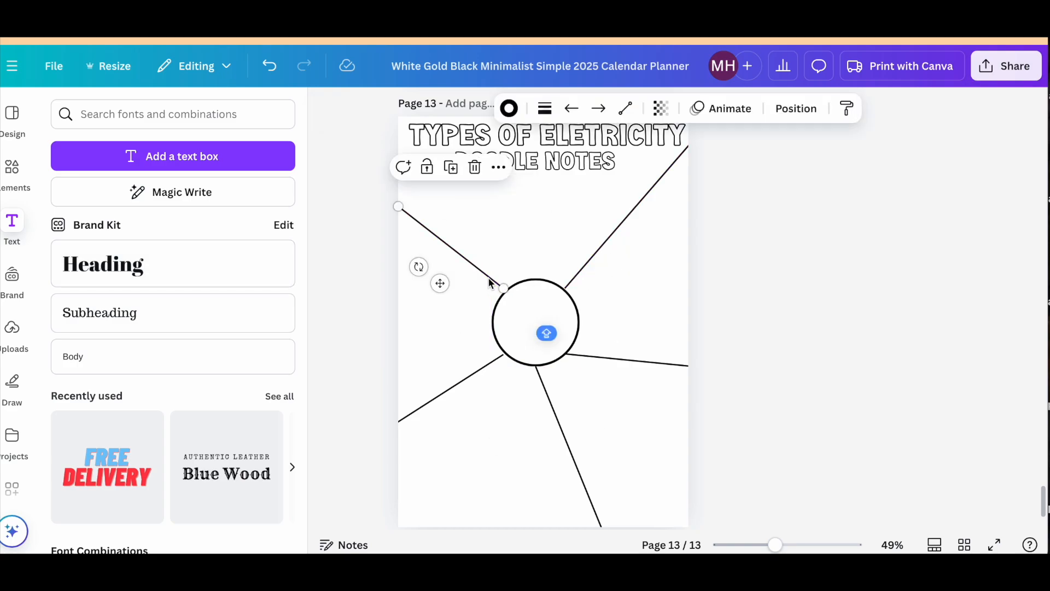
left_click(752, 321)
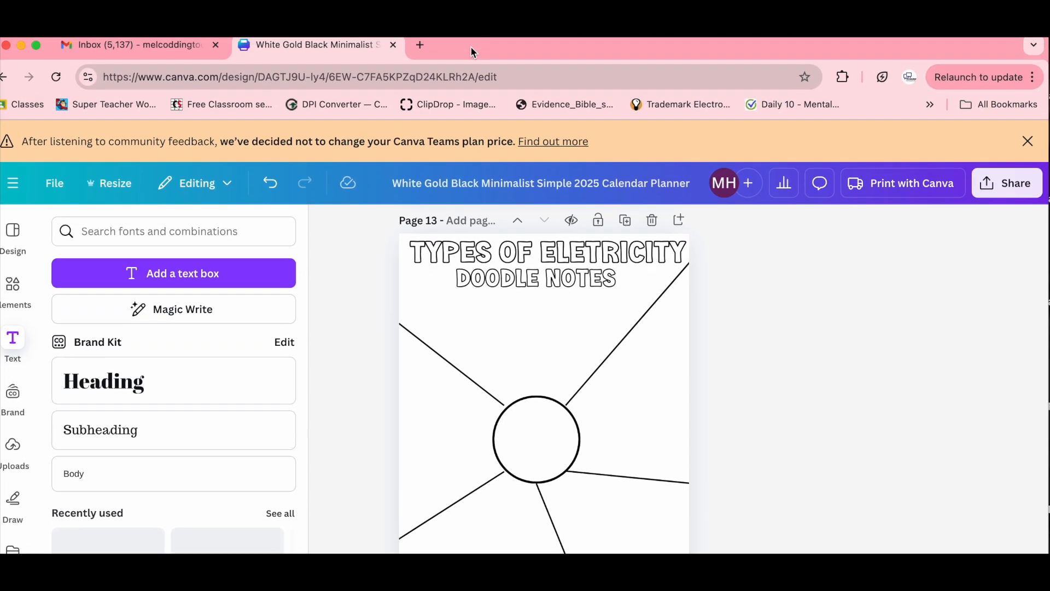
Open ChatGPT in a new browser tab and request titles and a sentence explanation for solar, thermal, hydro, solar and wind electricity.
left_click(422, 54)
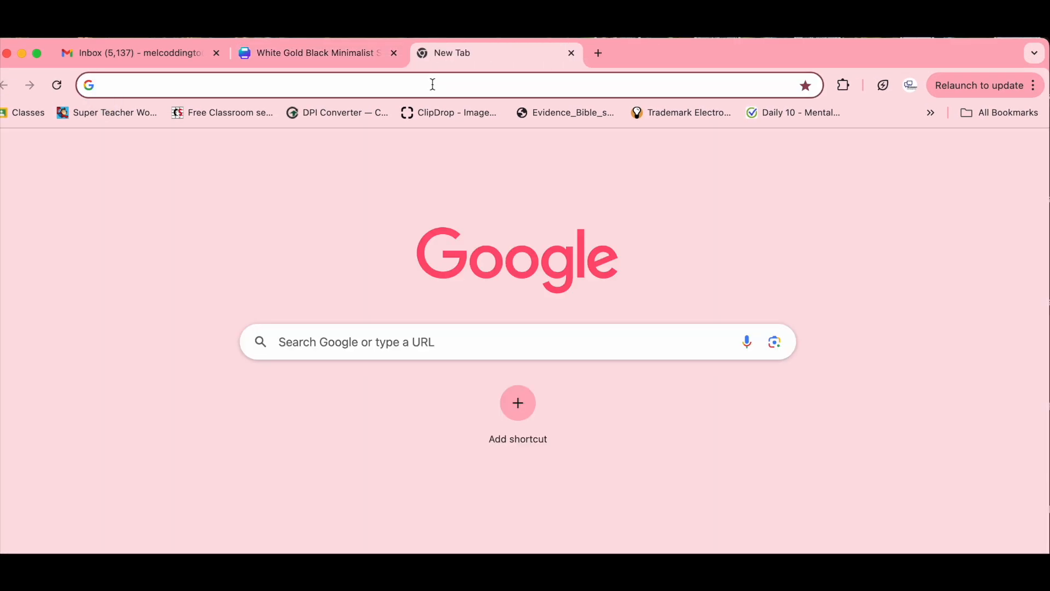
type("Ch")
key("Return")
type("GIVE ME")
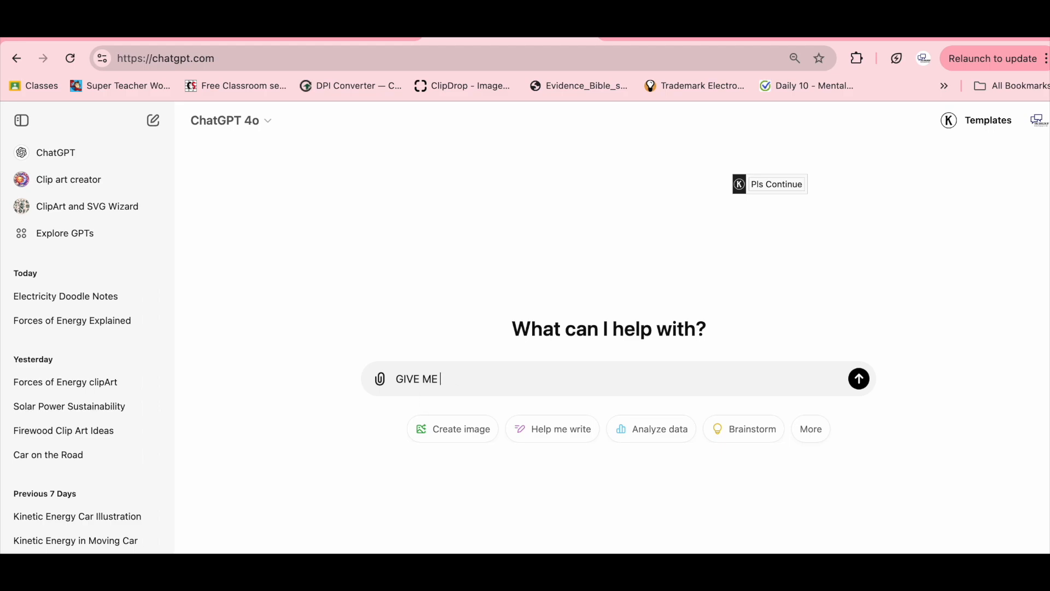
type(" titles and a sentence explanation of the following electricty types: solar, thermal, hydro, solar and")
type("wind")
key("Return")
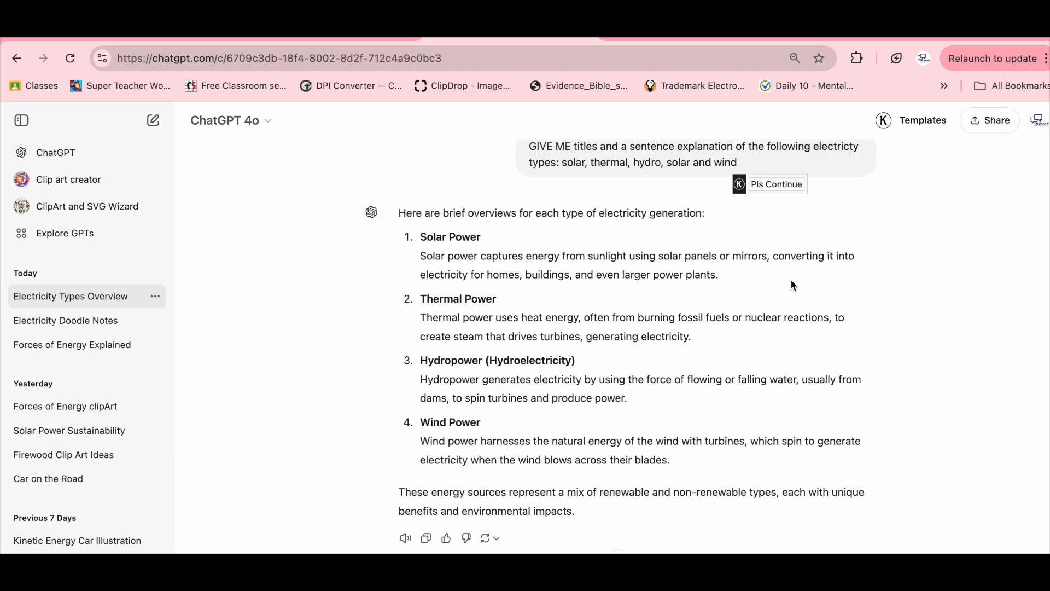
Add ChatGPT's "Solar Power" title as a heading on the duplicated Canva page and angle it along the underside of the upper-right line.
left_click_drag(469, 244, 419, 238)
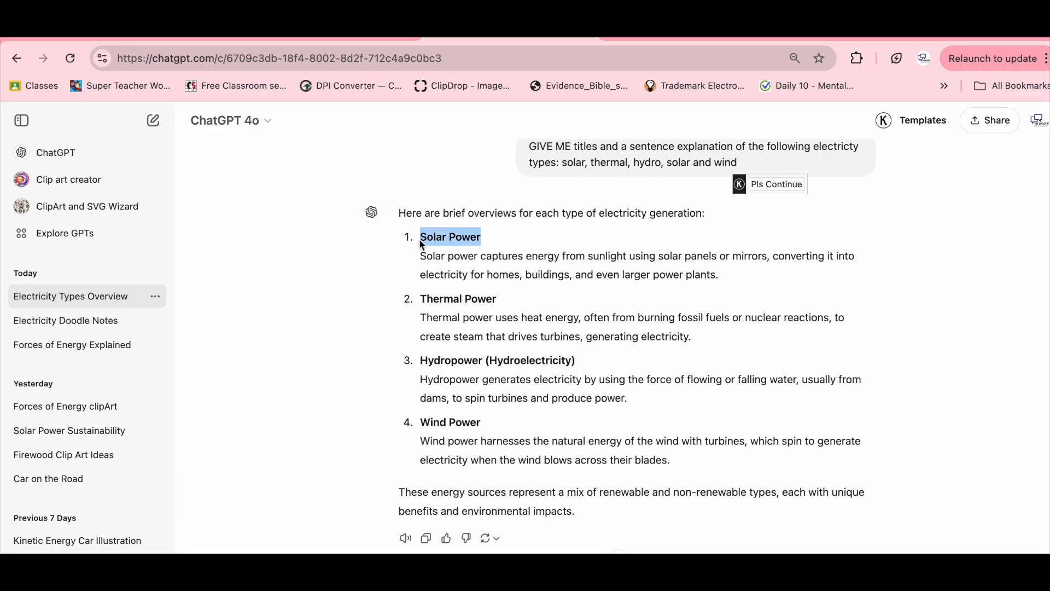
left_click(342, 37)
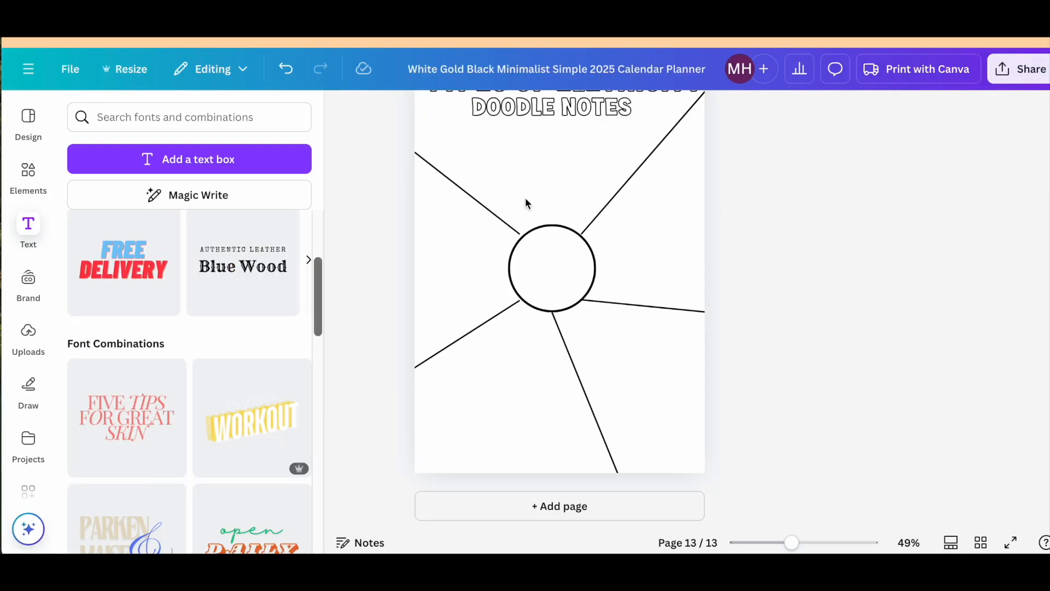
left_click(30, 230)
left_click(144, 280)
type("Solar Power")
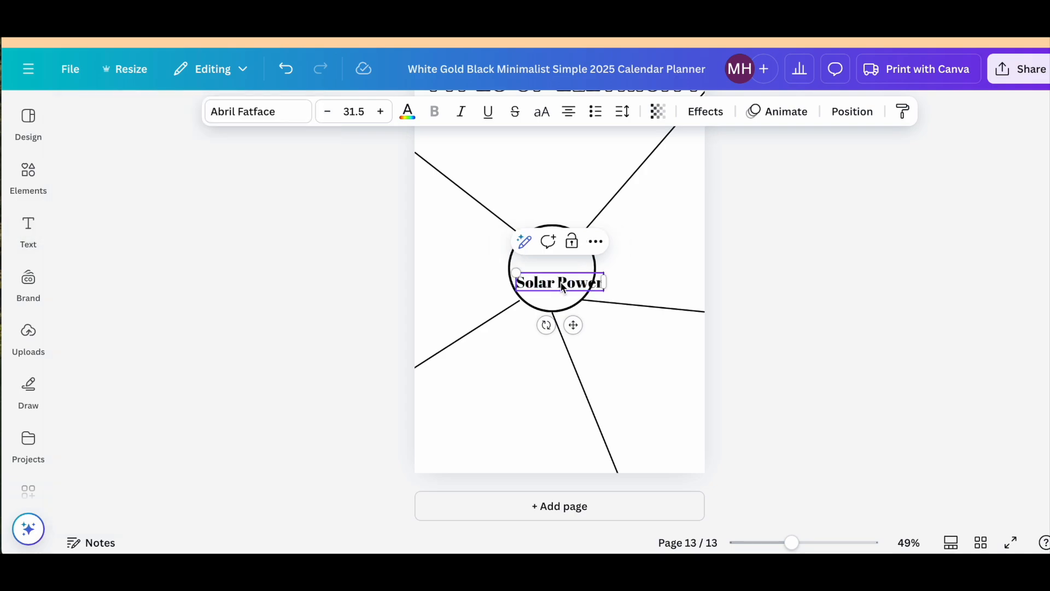
left_click_drag(559, 282, 628, 225)
left_click_drag(619, 268, 626, 204)
Set the "Solar Power" label's font to Fresh Juice Regular and apply the Hollow effect.
left_click(625, 204)
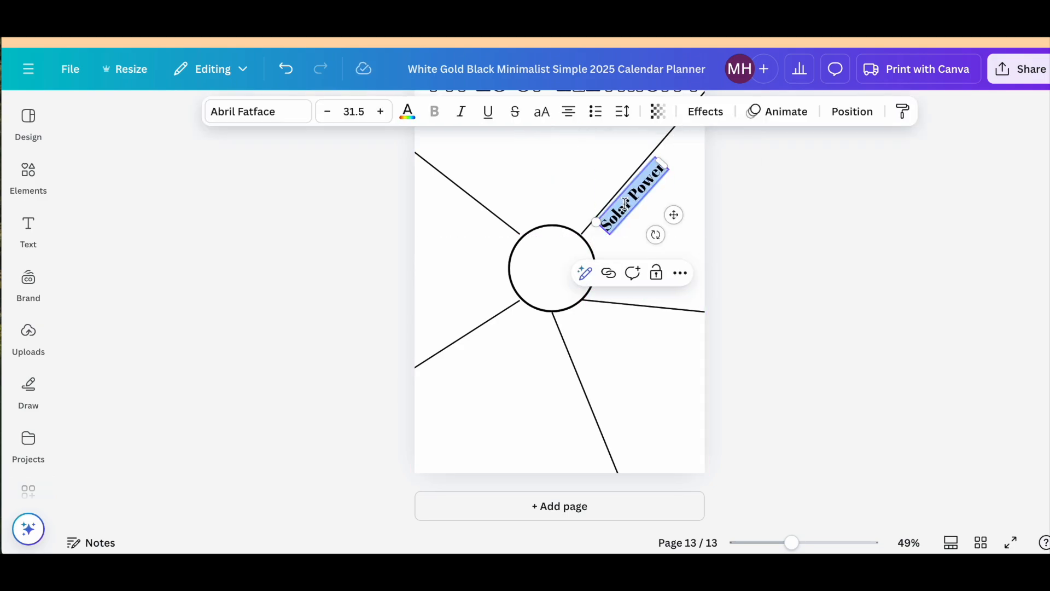
left_click(292, 121)
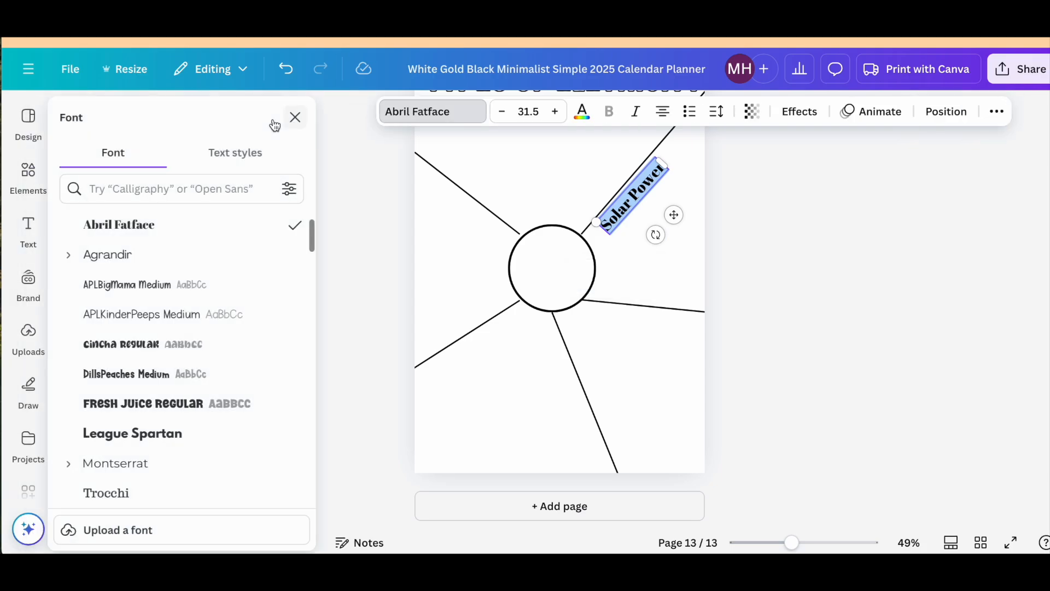
left_click(150, 403)
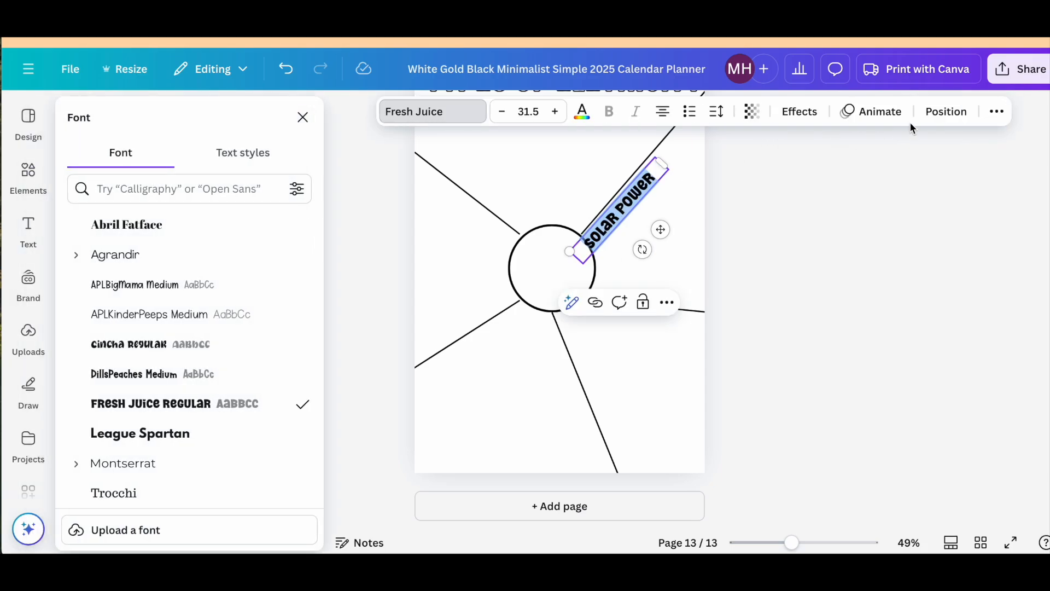
left_click(799, 112)
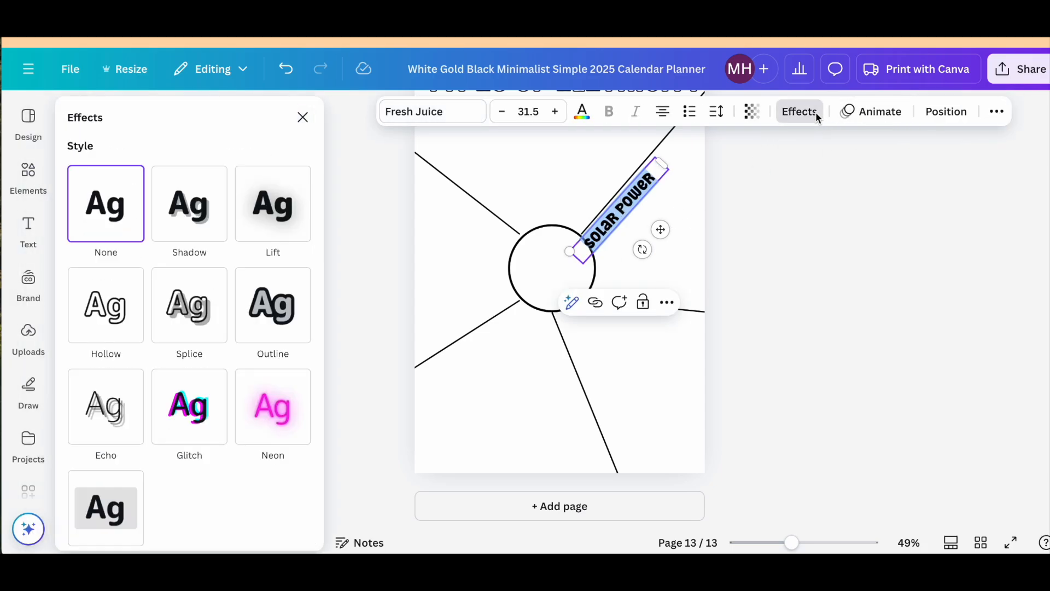
left_click(107, 302)
left_click(788, 248)
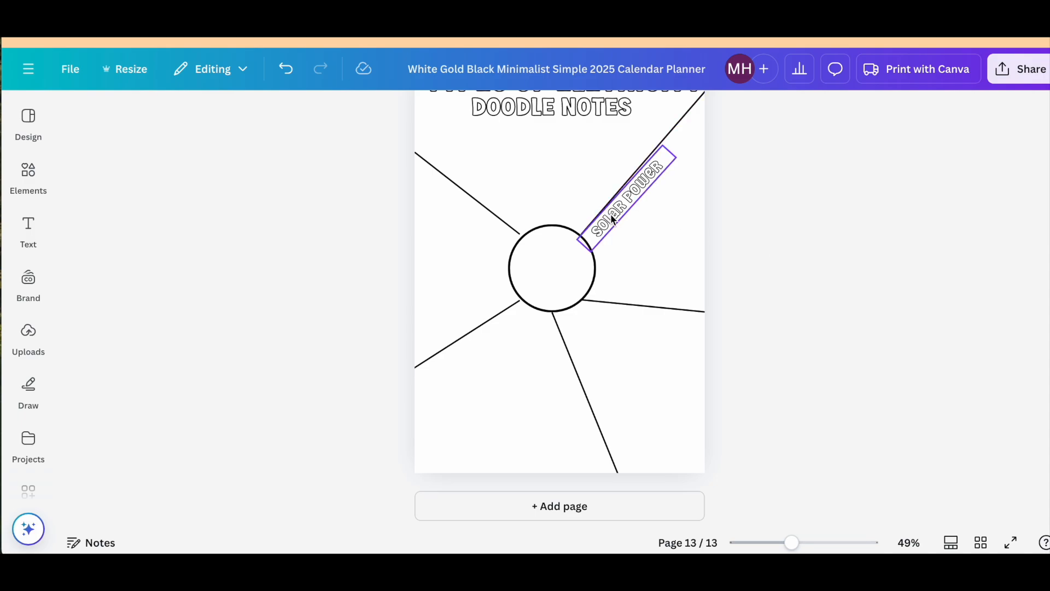
Duplicate the "Solar Power" label and align the copy along the underside of the lower-right line.
left_click(612, 219)
left_click_drag(612, 219, 646, 323)
left_click_drag(667, 367, 636, 360)
left_click_drag(641, 321, 635, 321)
left_click_drag(623, 364, 625, 362)
left_click(665, 382)
Place another copy of the "Solar Power" label under the upper-left line and rotate it to match the slope.
left_click_drag(659, 330, 484, 237)
key("super+d")
left_click_drag(458, 279, 466, 220)
left_click_drag(444, 257, 446, 255)
Place a further "Solar Power" copy beneath the lower-left line, rotated parallel to it.
left_click_drag(460, 224, 530, 428)
left_click_drag(506, 371, 487, 344)
mouse_move(498, 390)
left_mouse_down()
mouse_move(487, 389)
mouse_move(513, 370)
left_mouse_up()
left_click(720, 372)
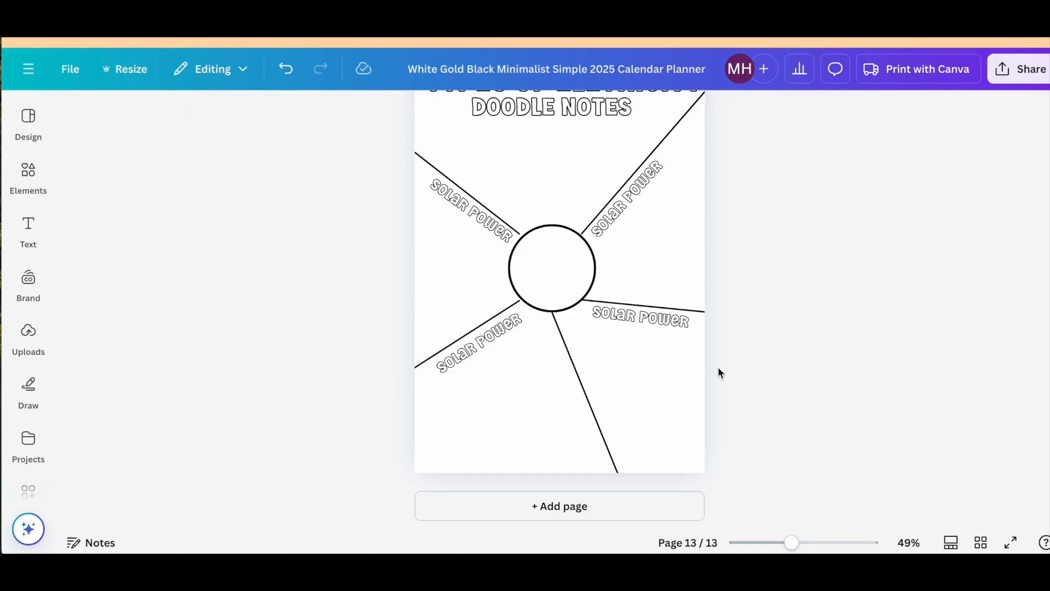
Change the label under the lower-right line to "Thermal Power".
scroll(718, 371, "up", 1)
left_click(613, 247)
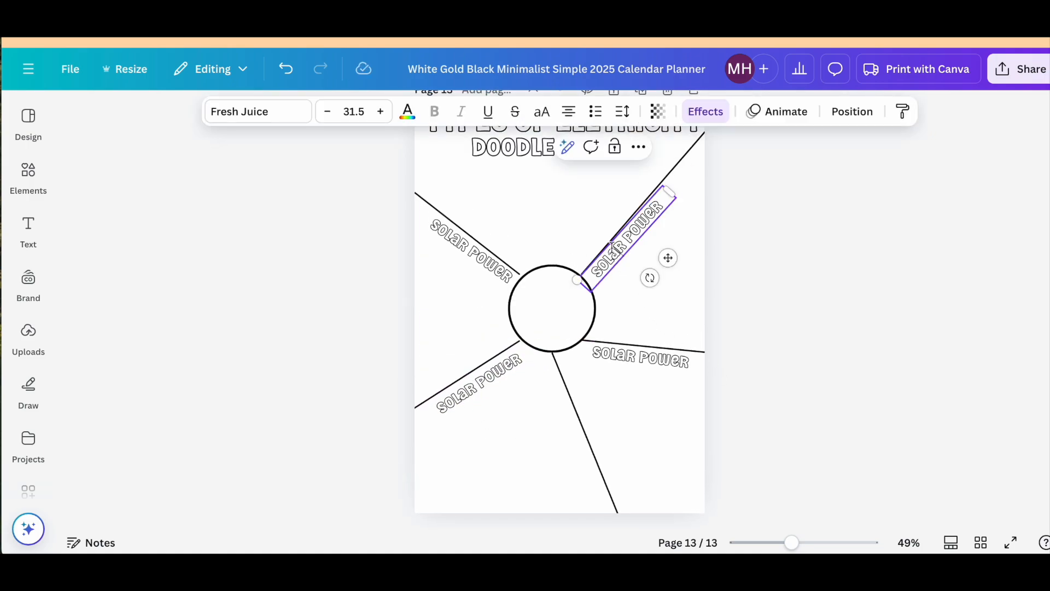
double_click(615, 353)
left_click(635, 359)
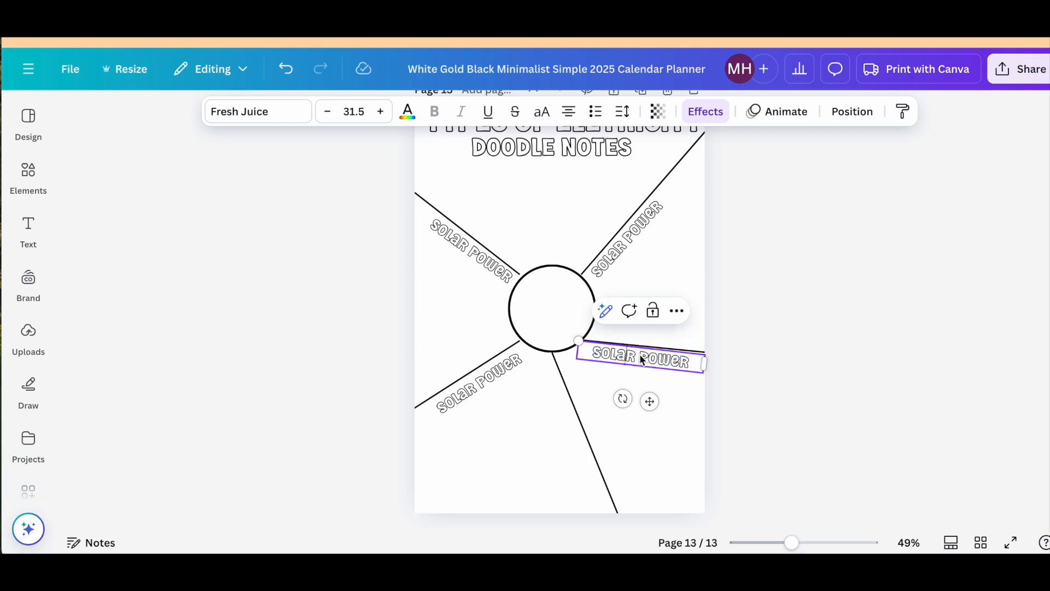
type("therma")
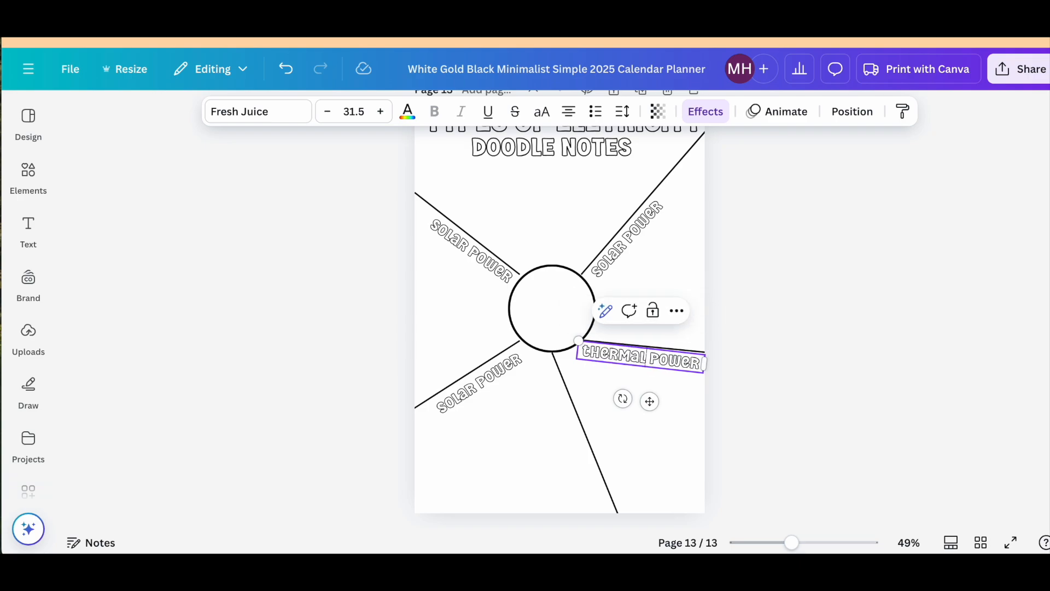
key("BackSpace")
key("BackSpace")
type("hermal")
Change the "Solar Power" label under the lower-left line to "HYRDO POWER".
double_click(457, 395)
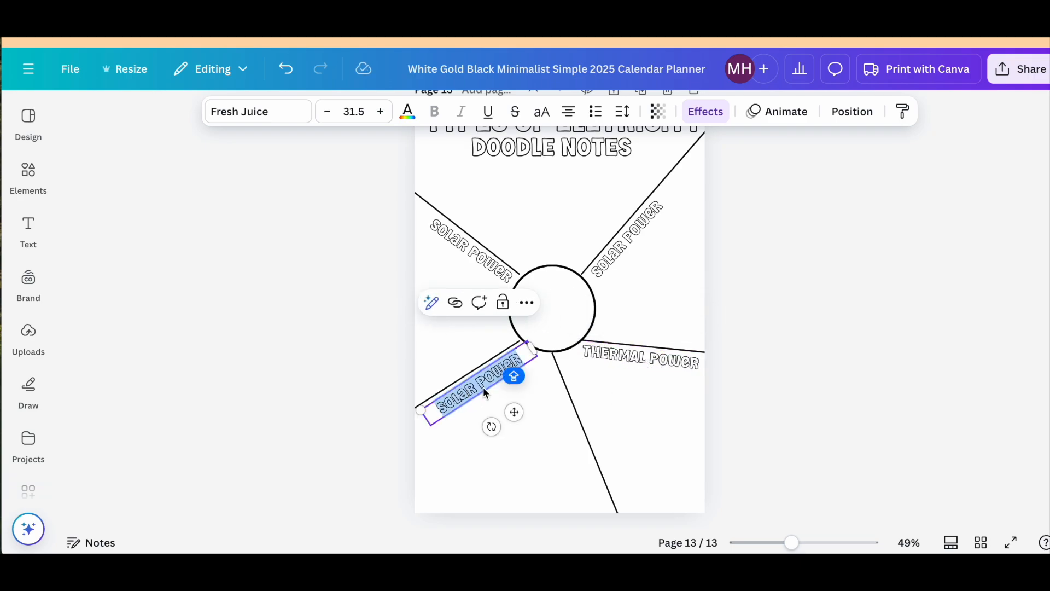
key("BackSpace")
type("hyrdo")
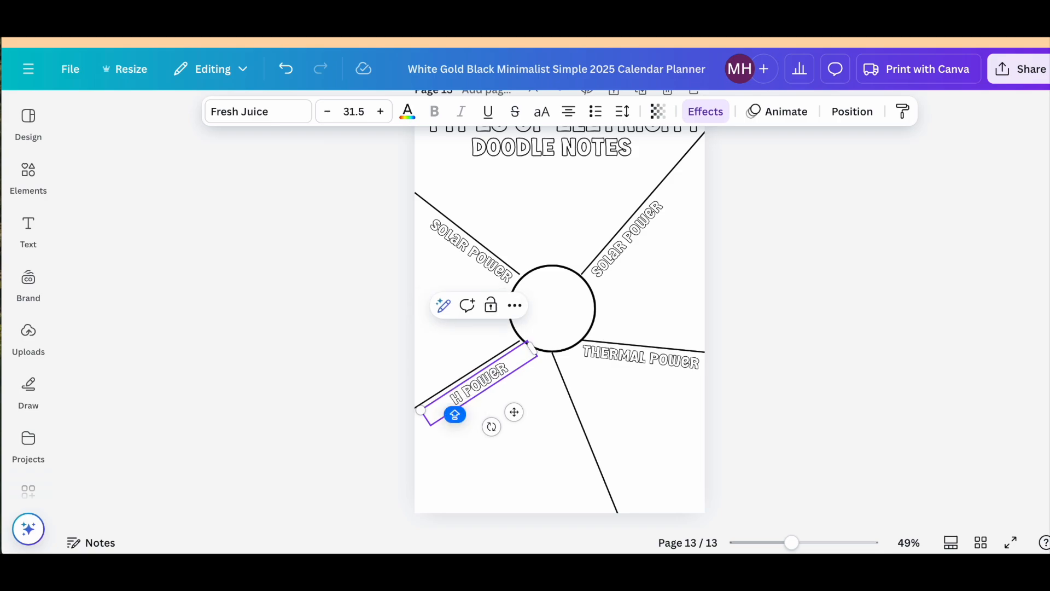
Change the "Solar Power" label under the upper-left line to "WIND POWER".
double_click(469, 251)
type("wind power")
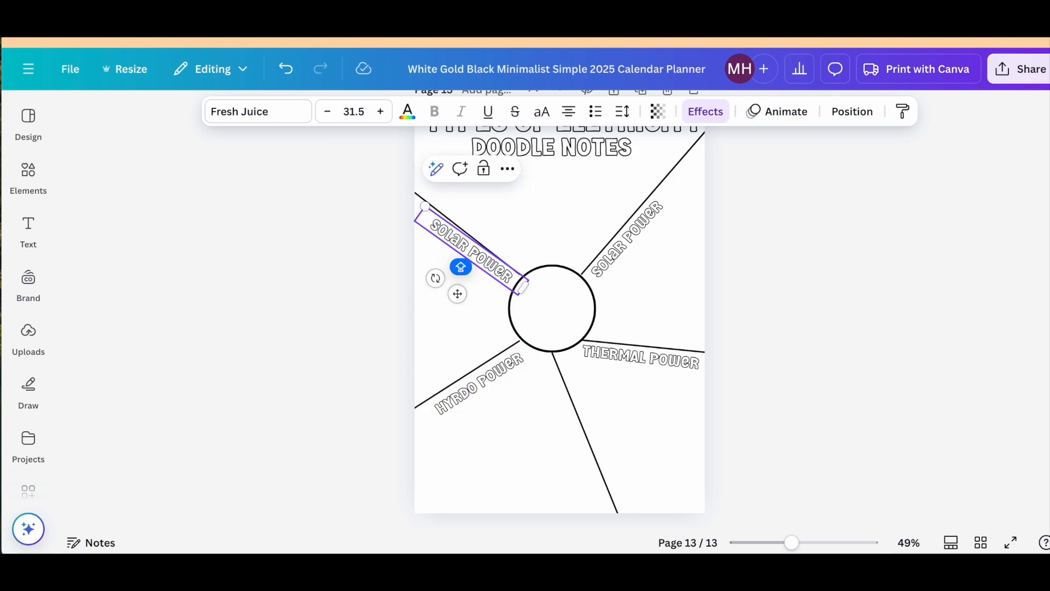
left_click(713, 339)
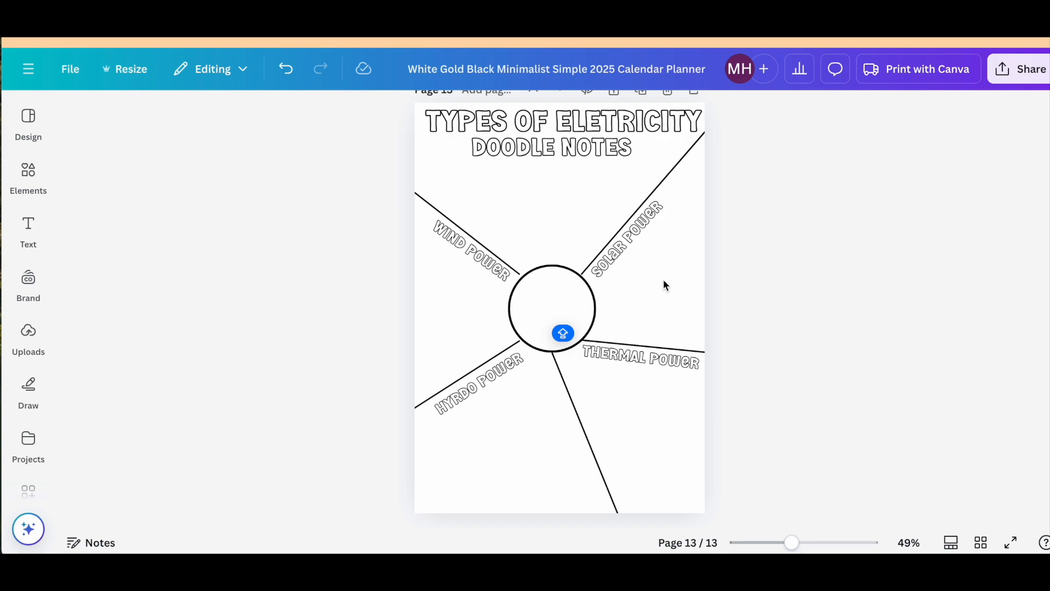
Place a nearly level copy of the "Solar Power" label beneath the "Doodle Notes" subtitle and change its text to "WHAT IS ELECTRICTY?".
left_click(627, 253)
left_click_drag(625, 252, 548, 232)
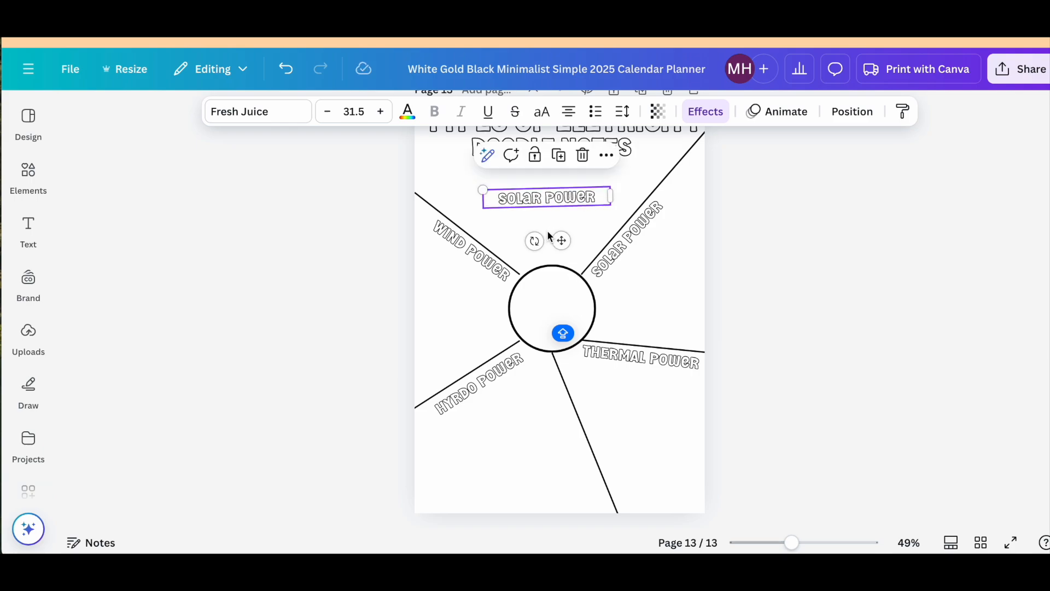
left_click_drag(565, 199, 570, 175)
double_click(570, 175)
type("W")
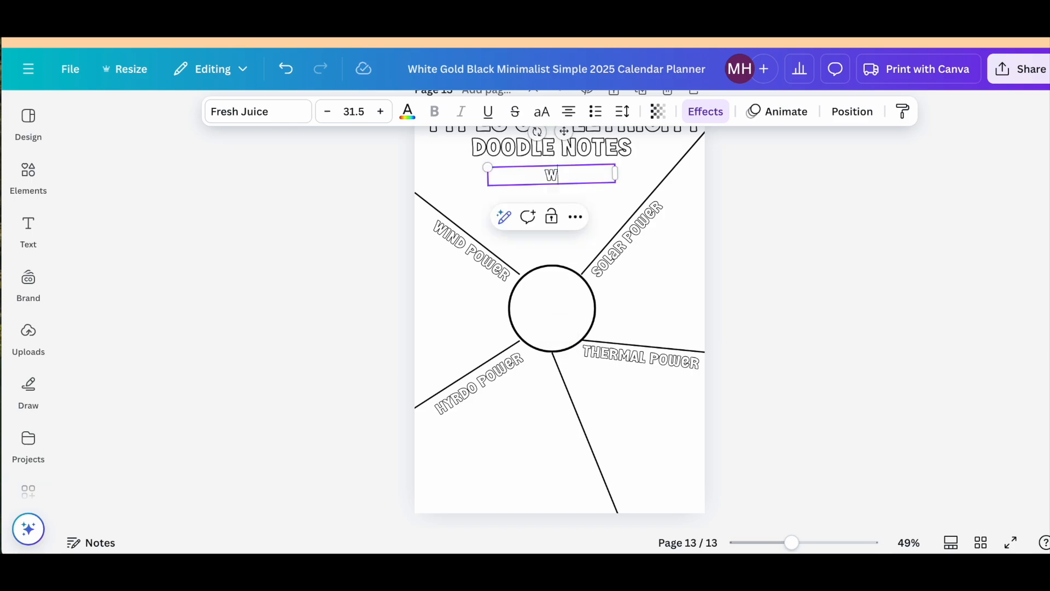
type("HAT IS ELECTRICTY")
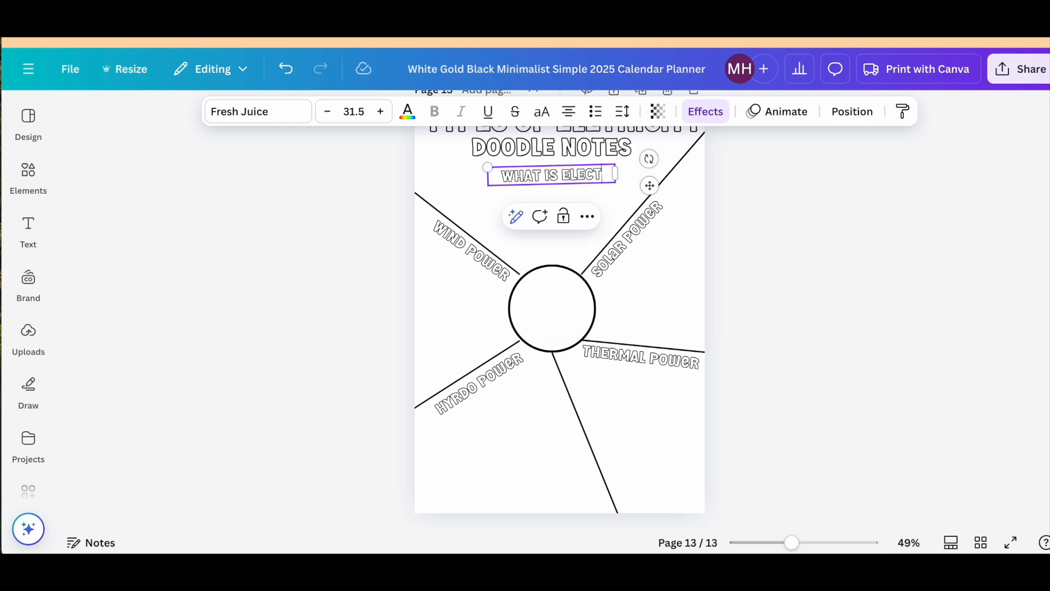
type("?")
Remove the Hollow effect from the "WHAT IS ELECTRICTY?" heading so its letters are solid black.
double_click(581, 177)
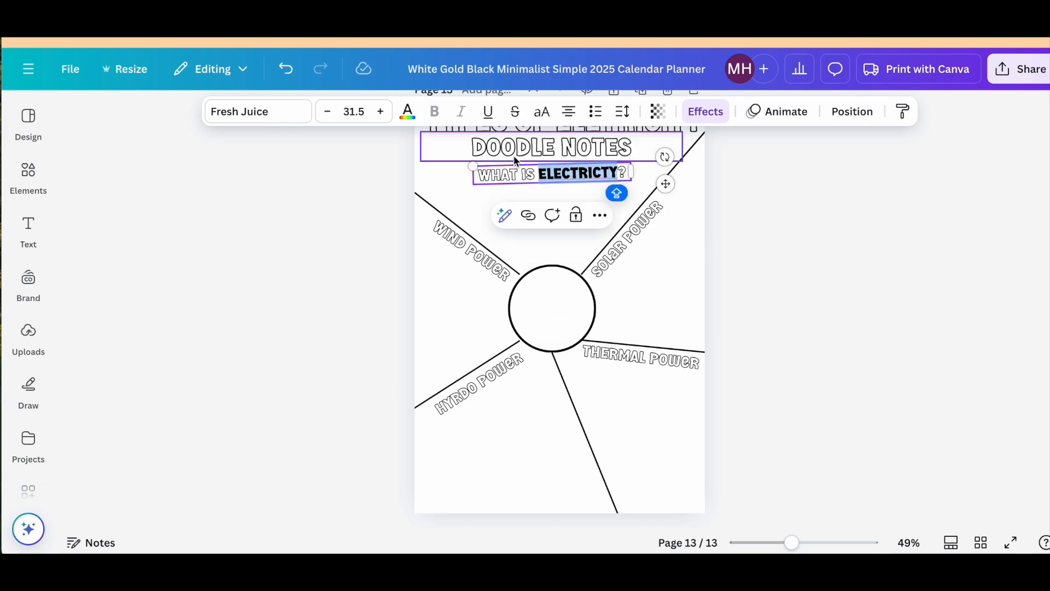
left_click(705, 111)
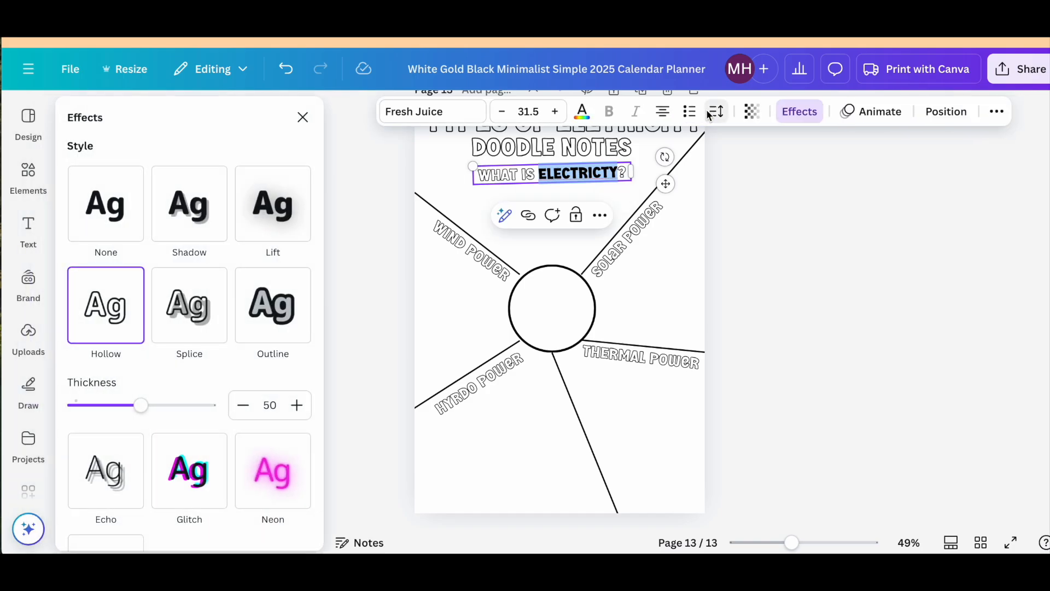
left_click(108, 219)
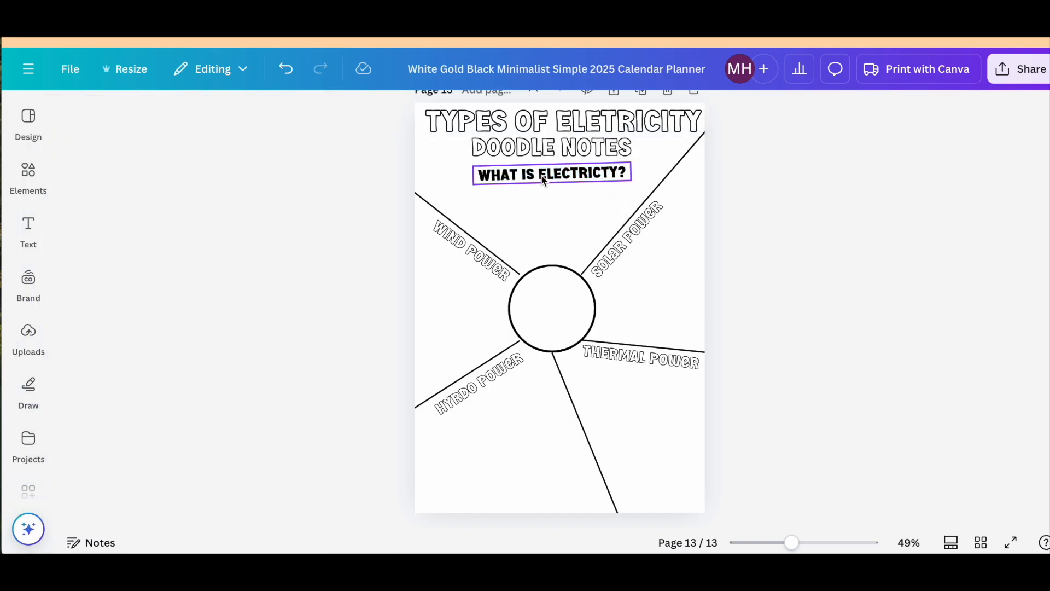
left_click_drag(544, 176, 545, 173)
left_click(829, 291)
right_click(829, 292)
left_click(794, 300)
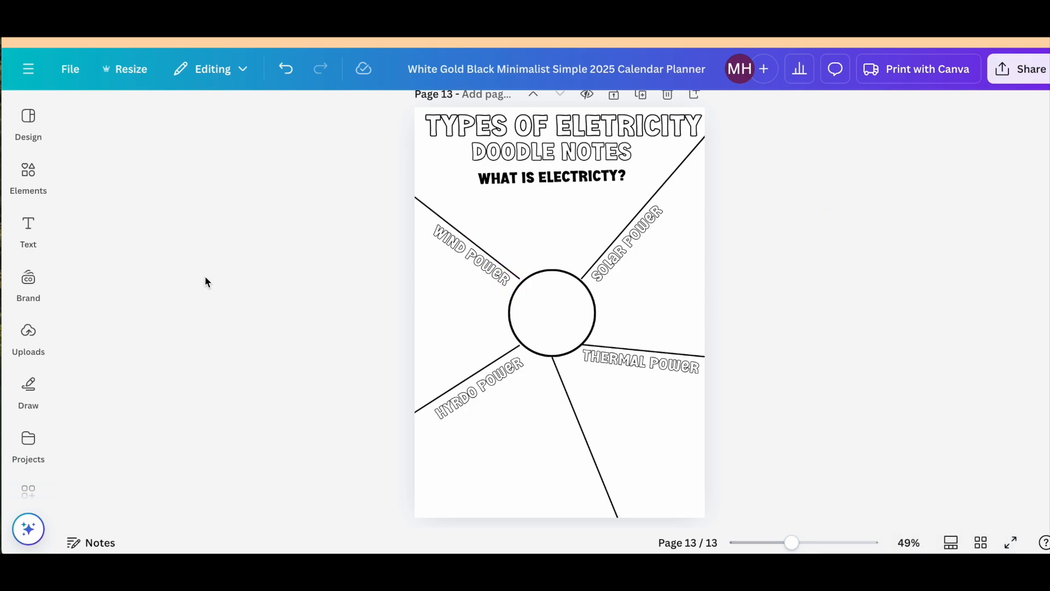